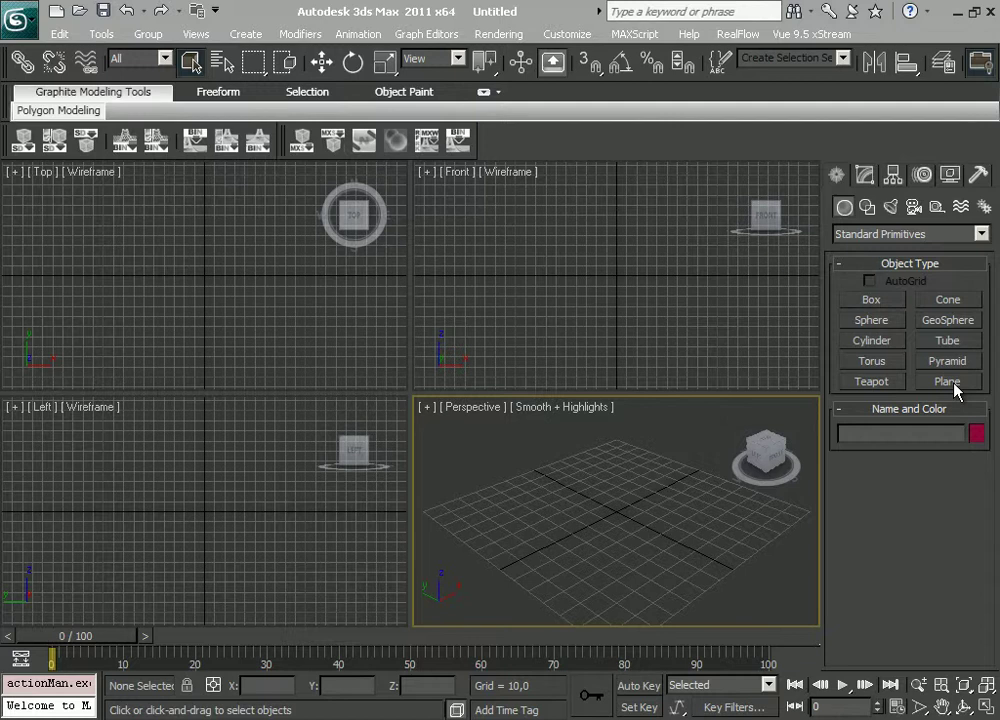
Create a plane about 141 by 147 units in the Perspective view and a teapot of about 16 units radius on it.
left_click(954, 384)
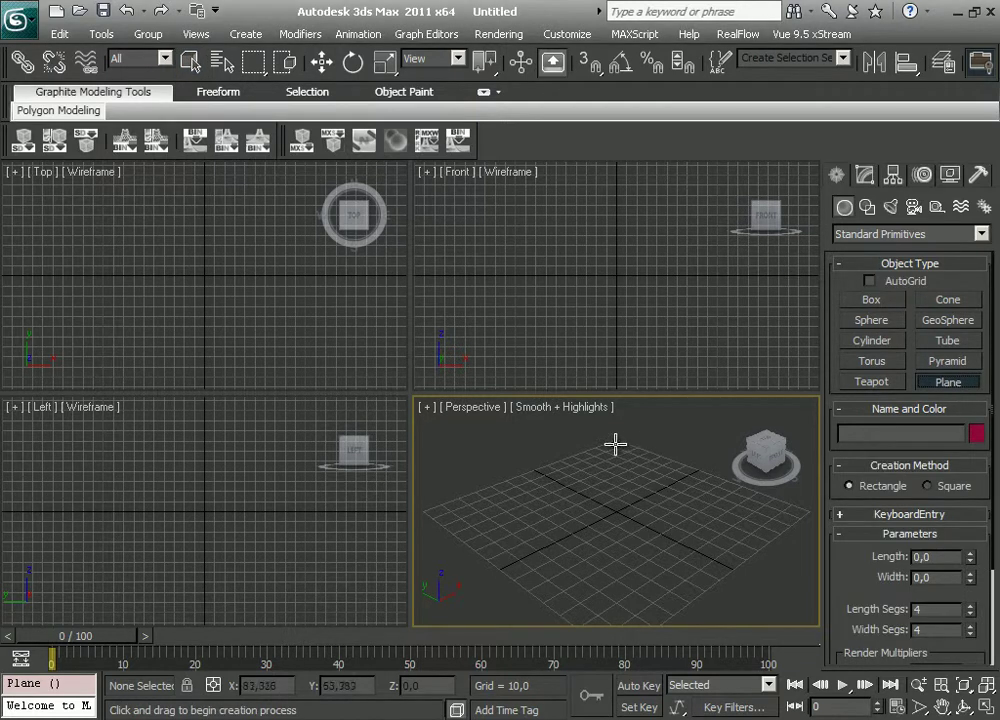
left_click_drag(620, 440, 665, 583)
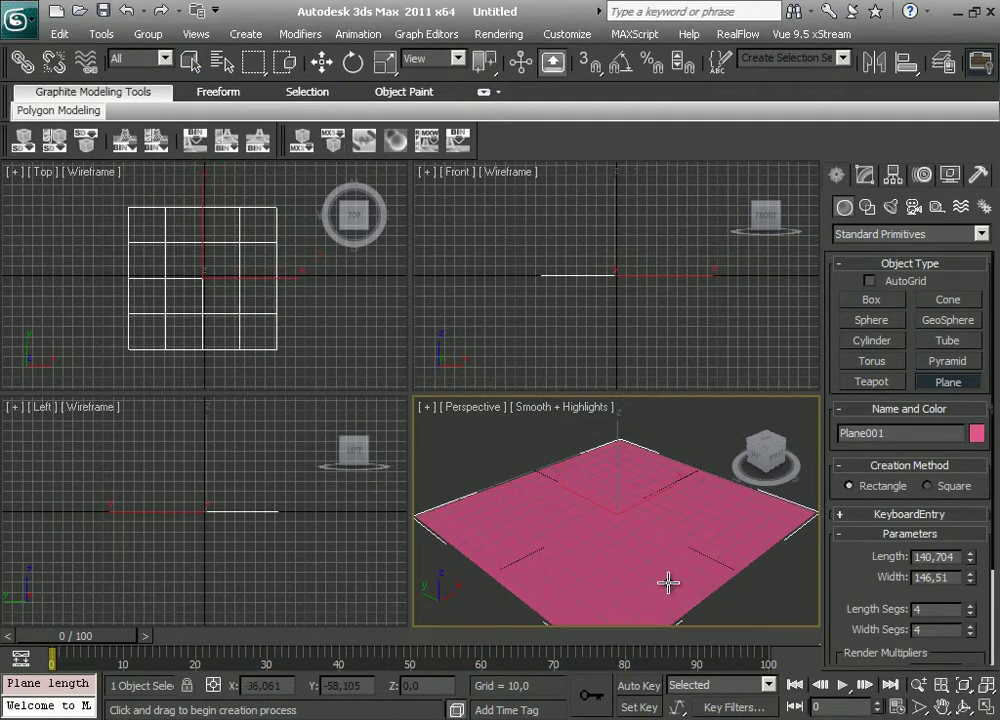
left_click(866, 384)
mouse_move(598, 520)
left_mouse_down()
mouse_move(632, 536)
mouse_move(603, 527)
left_mouse_up()
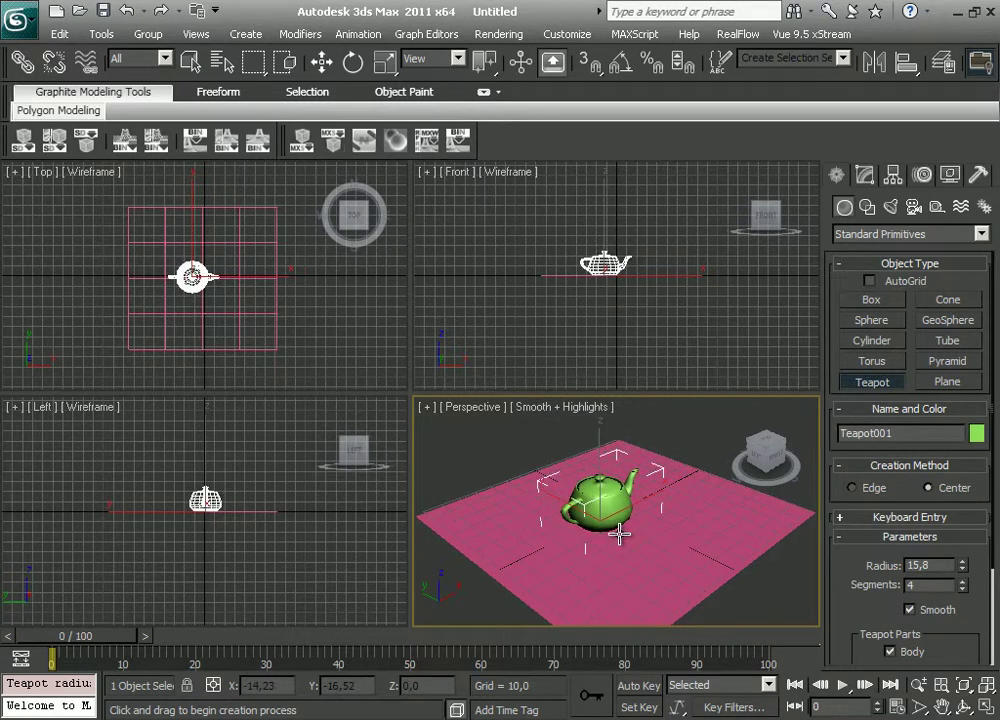
Set the teapot's segments to 20 and maximize the Perspective view with the teapot seen up close from the front.
double_click(928, 585)
type("20")
key("Return")
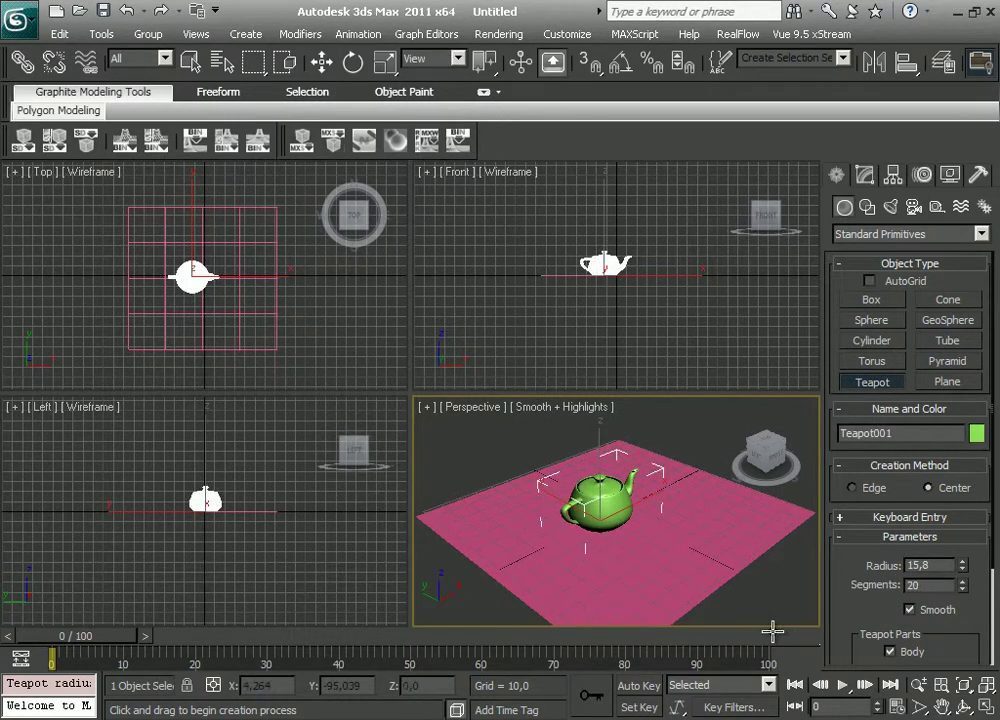
key("ctrl+r")
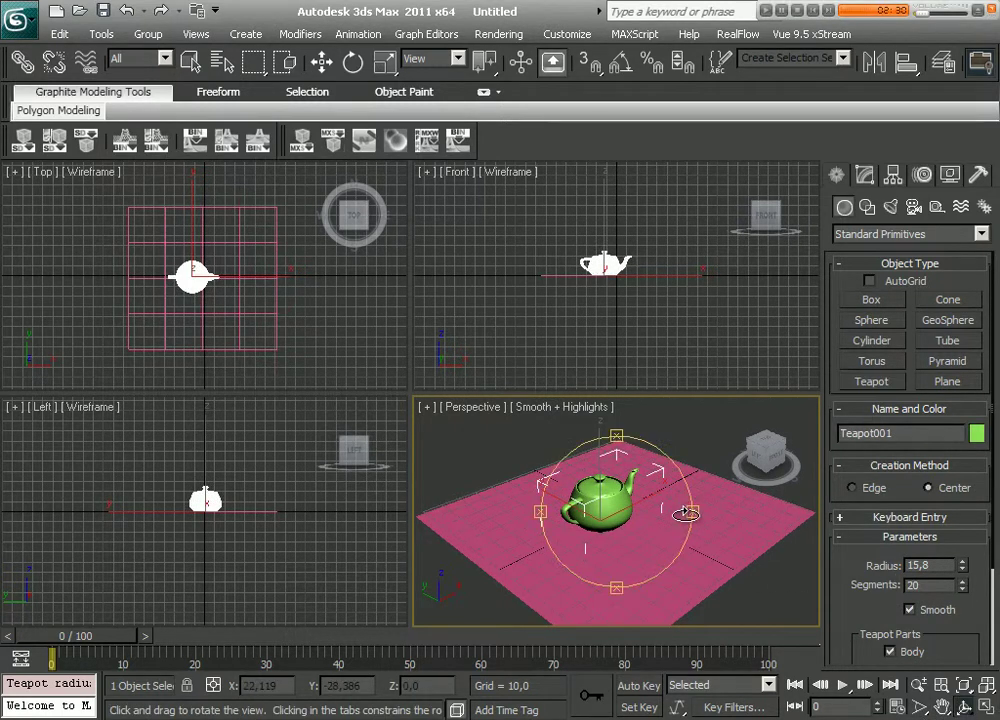
left_click_drag(714, 542, 576, 502)
scroll(600, 490, "up", 4)
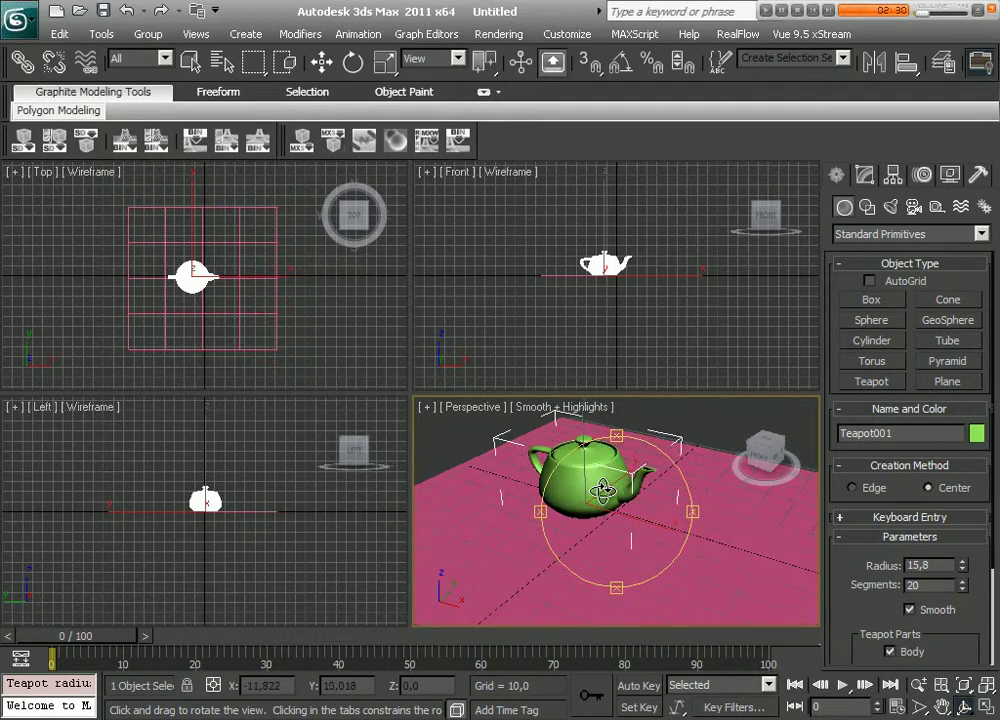
key("alt+w")
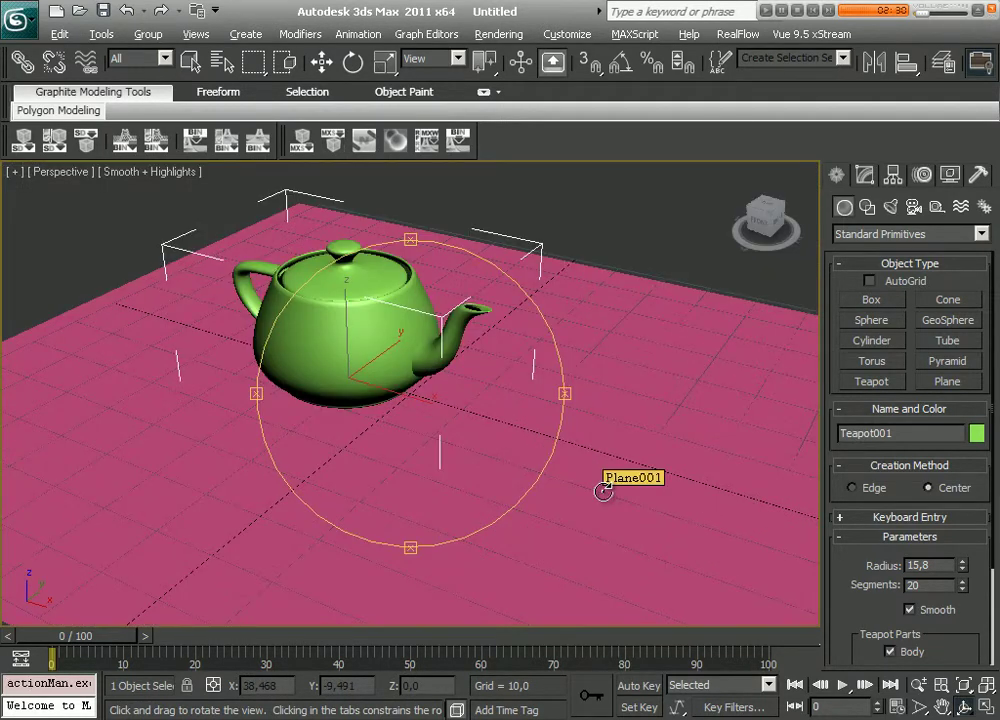
Open the Material Editor beside the teapot and collapse Material #1's Basic parameters, BRDF and DirectX Manager rollouts.
key("m")
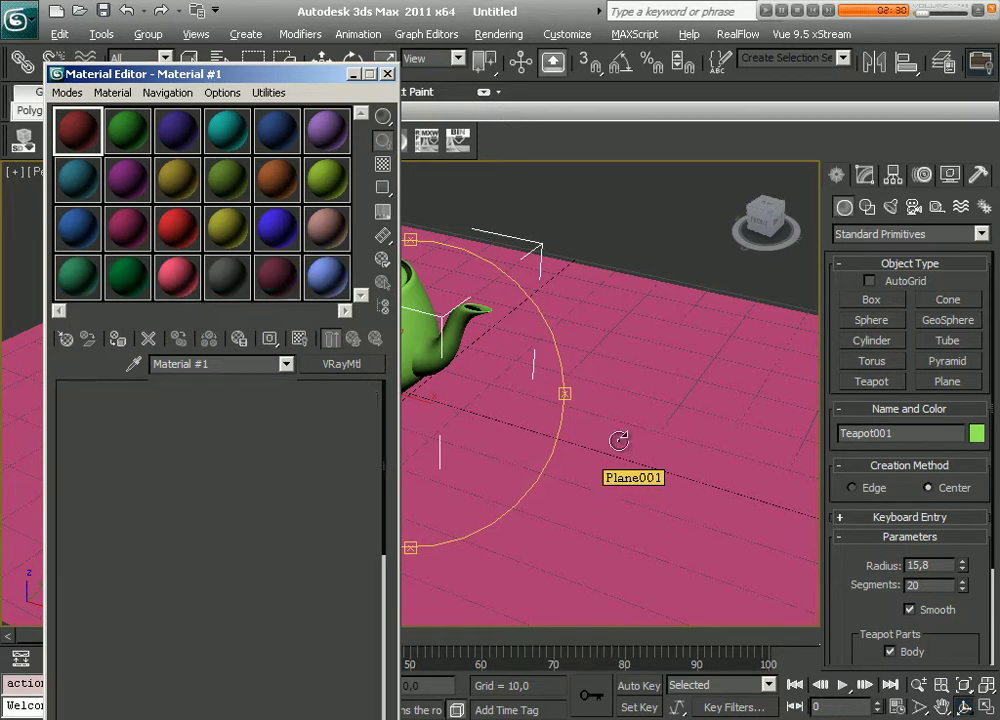
left_click_drag(278, 78, 190, 16)
left_click_drag(600, 443, 560, 449)
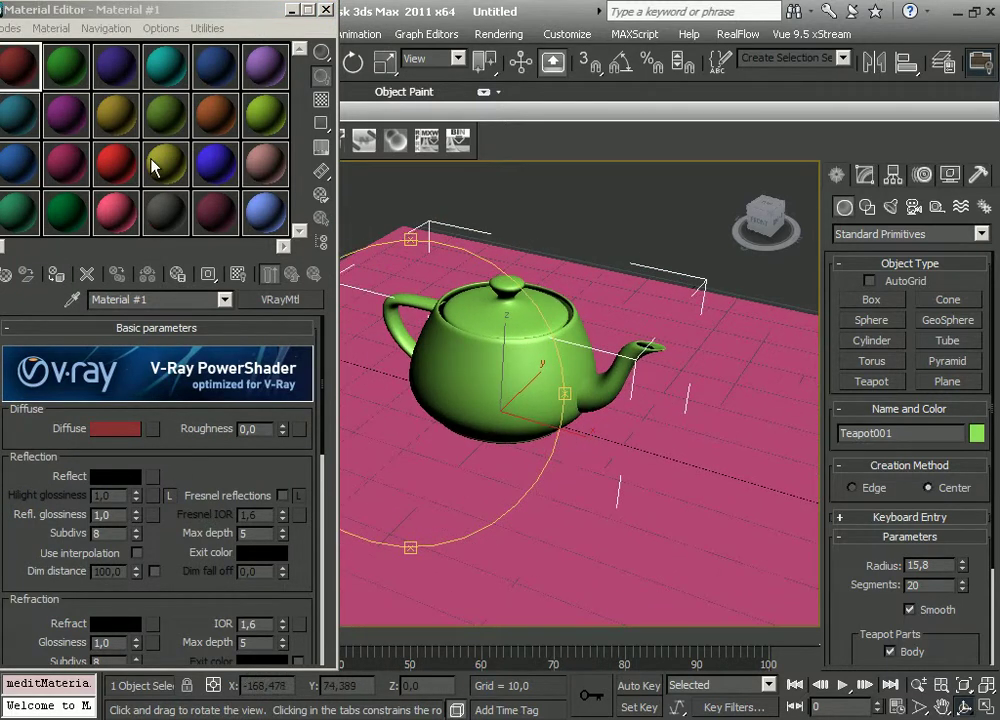
left_click_drag(197, 20, 228, 18)
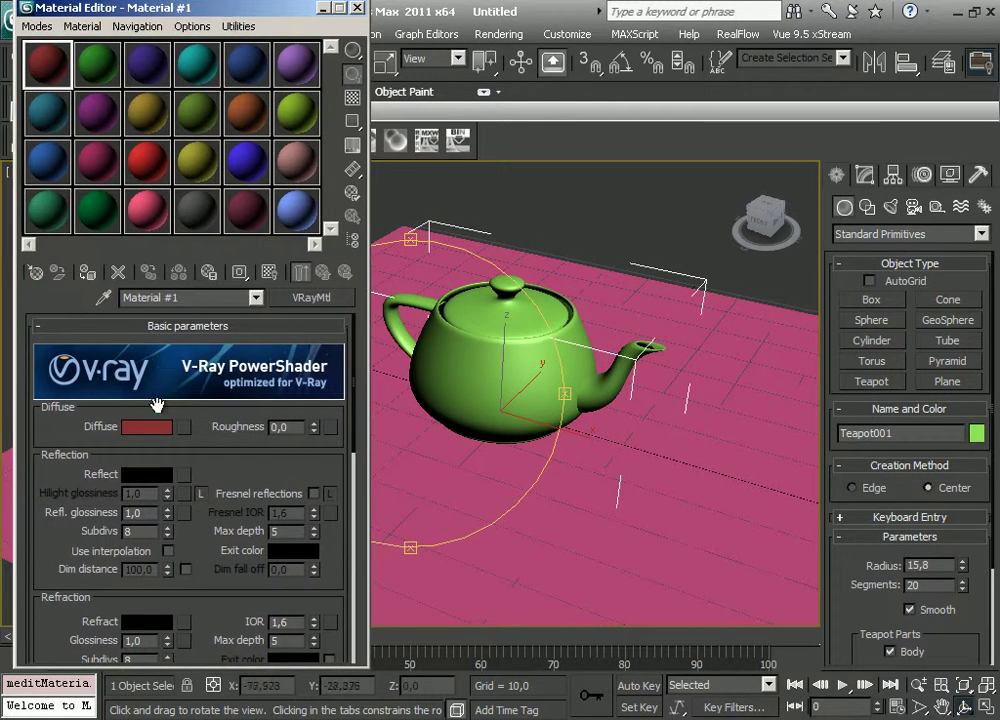
left_click(66, 327)
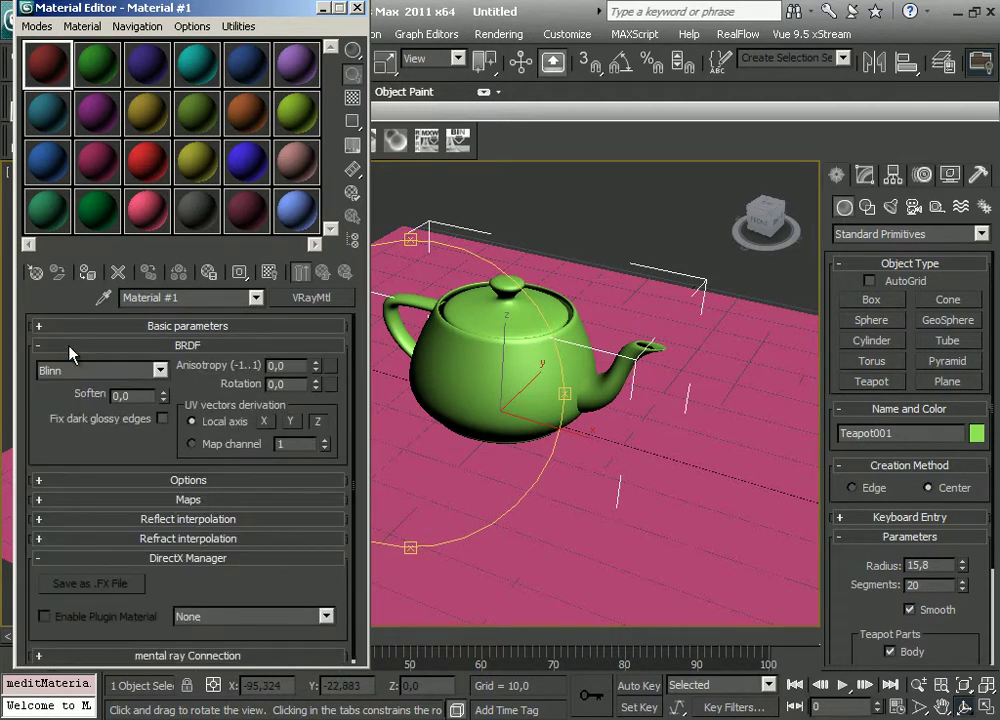
left_click(69, 346)
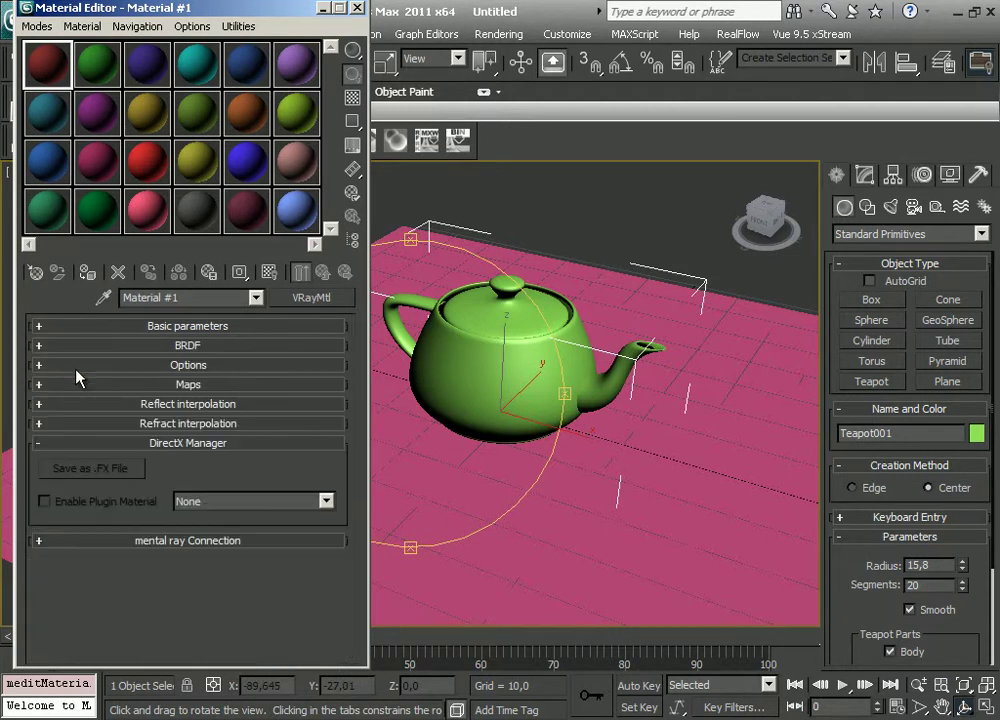
left_click(88, 444)
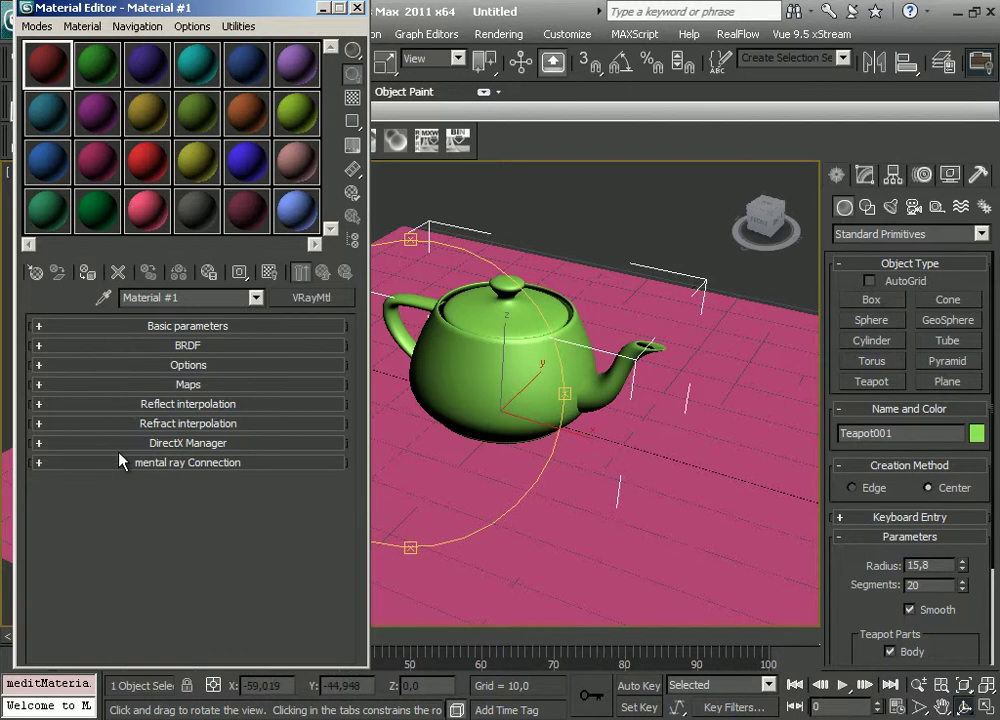
Open Render Setup and collapse the Common Parameters and V-Ray Image sampler (Antialiasing) rollouts.
left_click(498, 34)
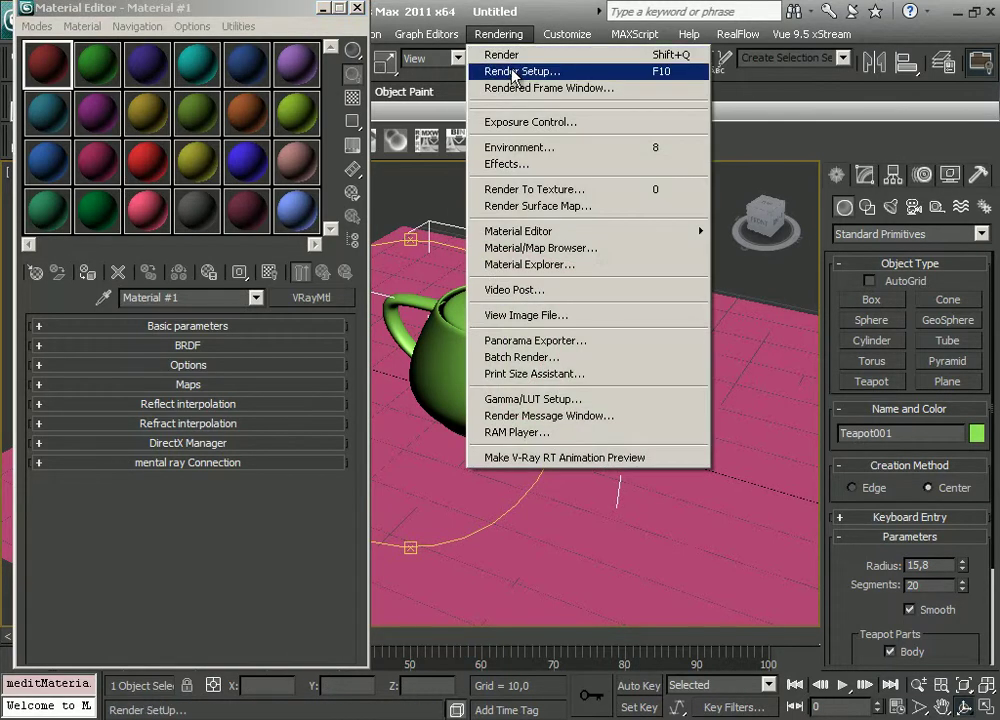
key("F10")
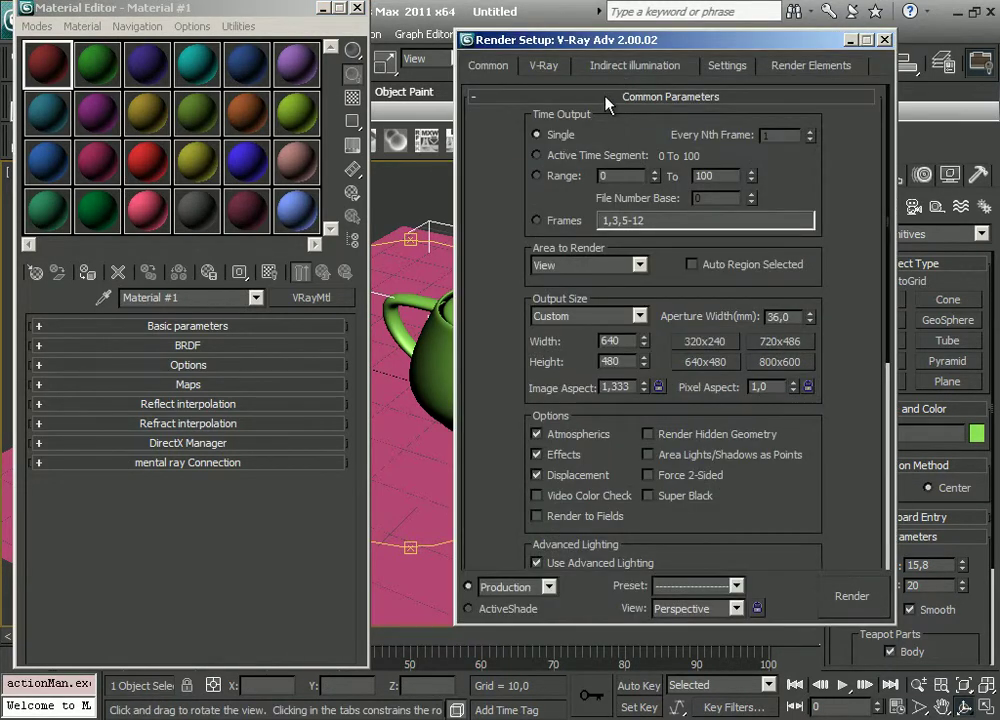
left_click(625, 96)
left_click(545, 66)
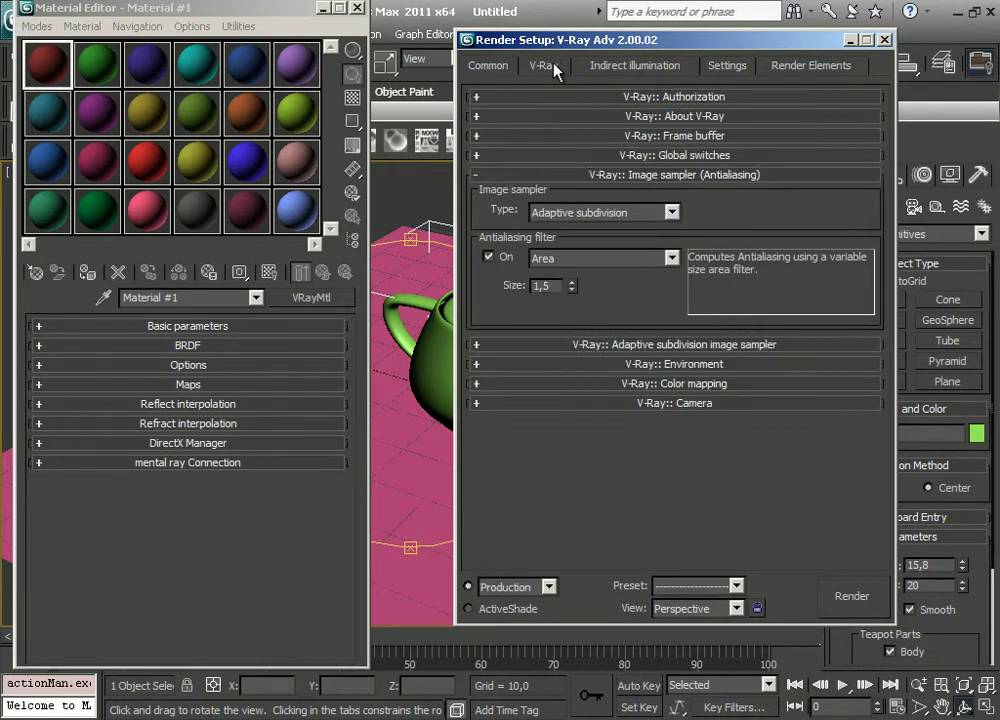
left_click(572, 175)
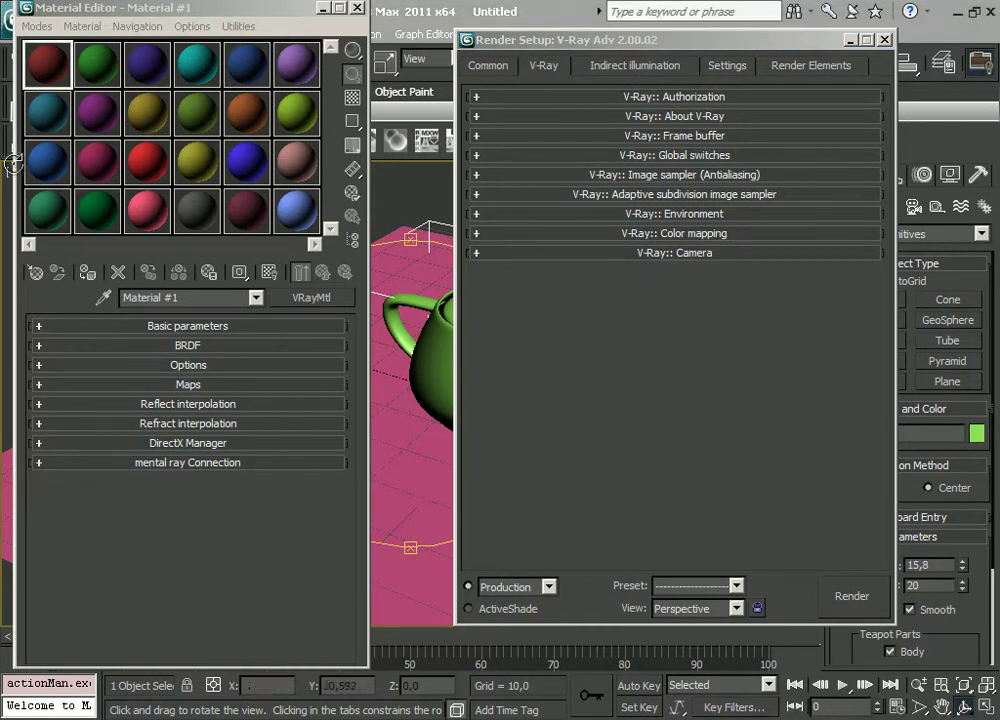
Close the Material Editor and reposition the Render Setup window over the viewport.
left_click(886, 41)
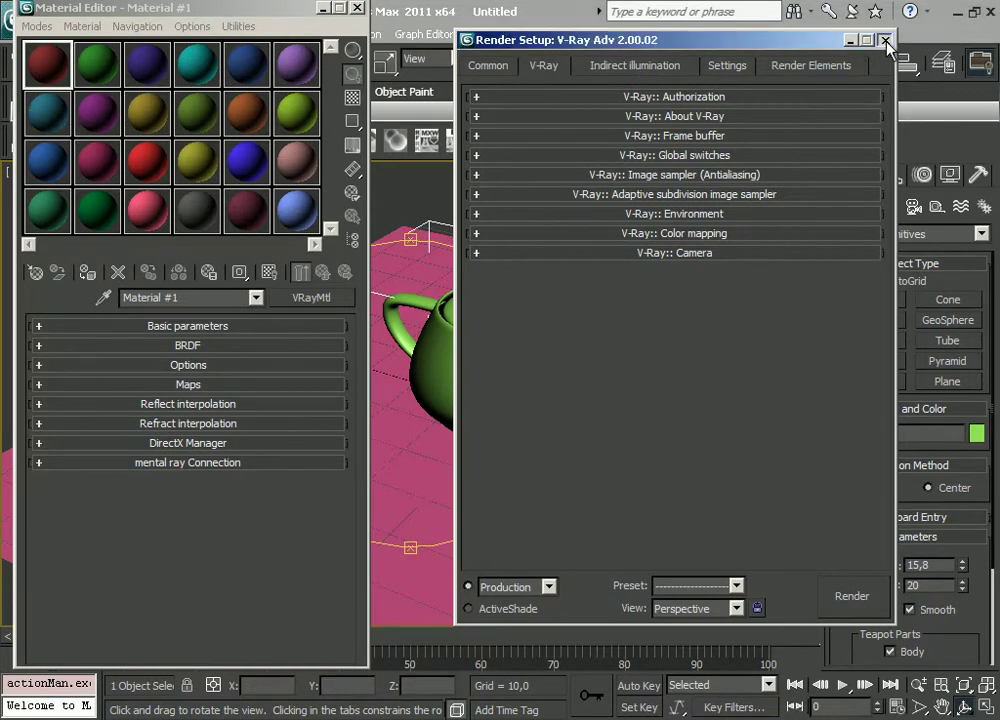
left_click(358, 9)
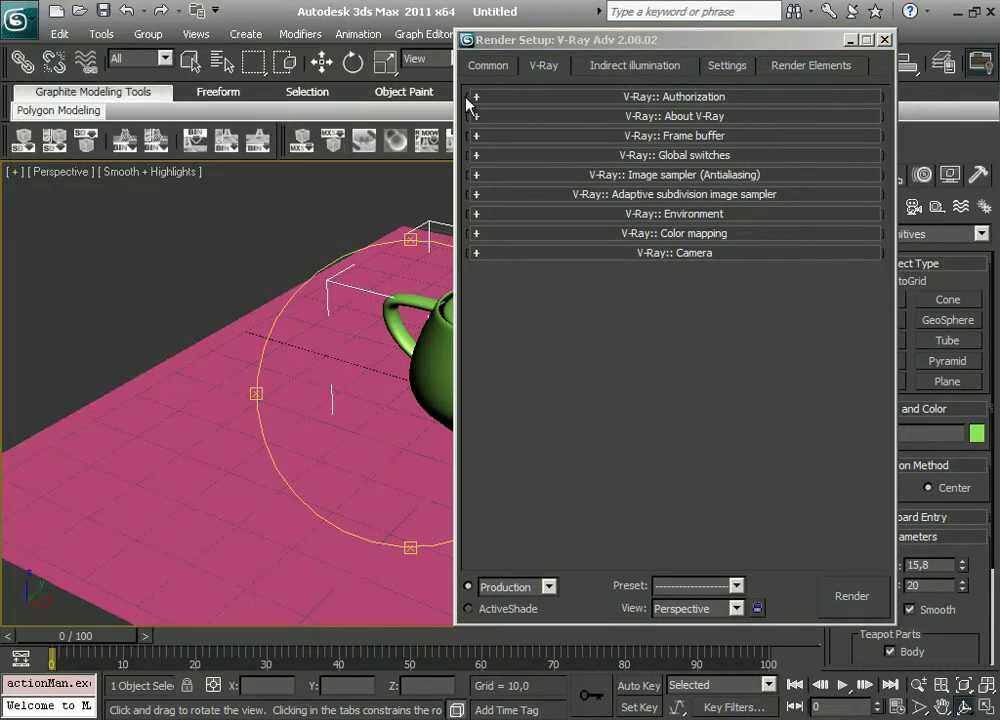
left_click_drag(489, 42, 392, 42)
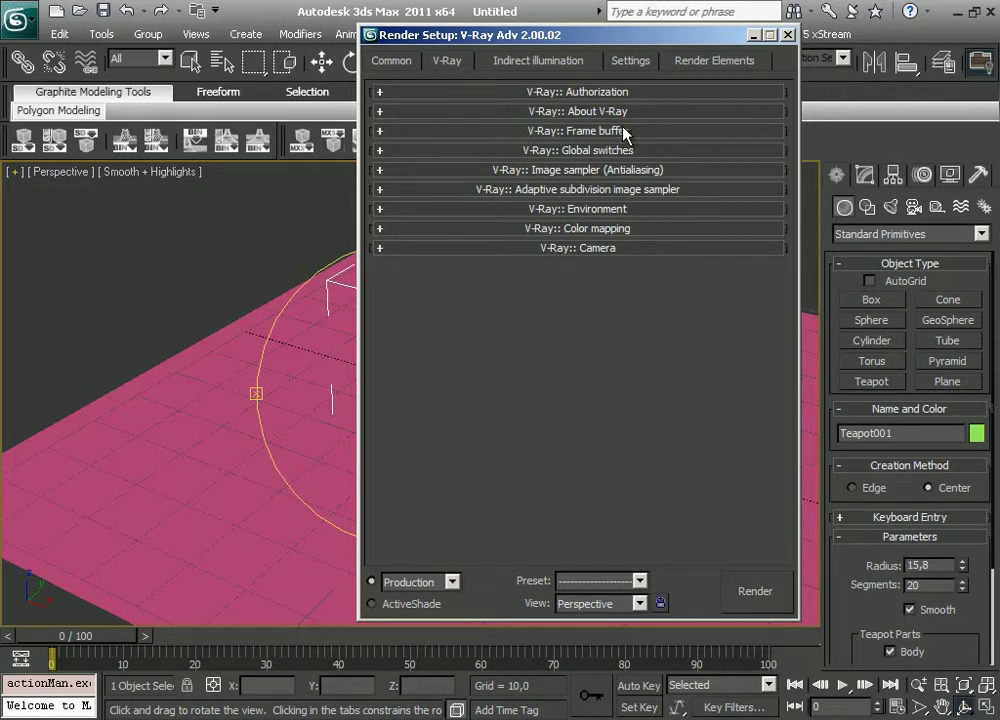
Expand the V-Ray Frame buffer settings, test-render the Perspective view in the standard frame window and dismiss the render windows.
left_click(607, 132)
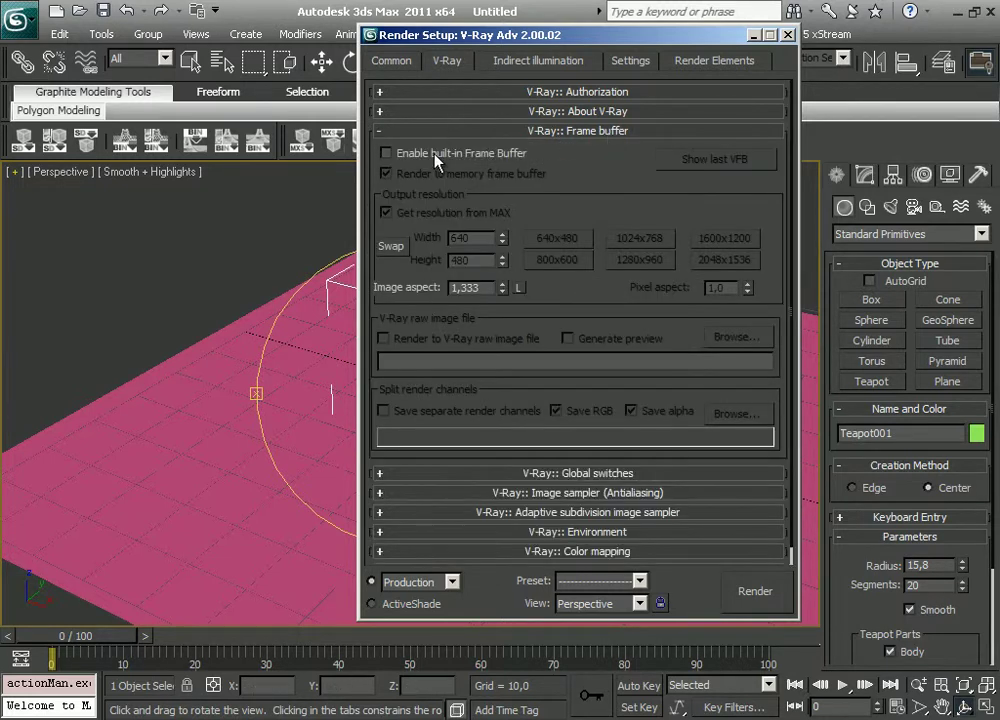
left_click(755, 591)
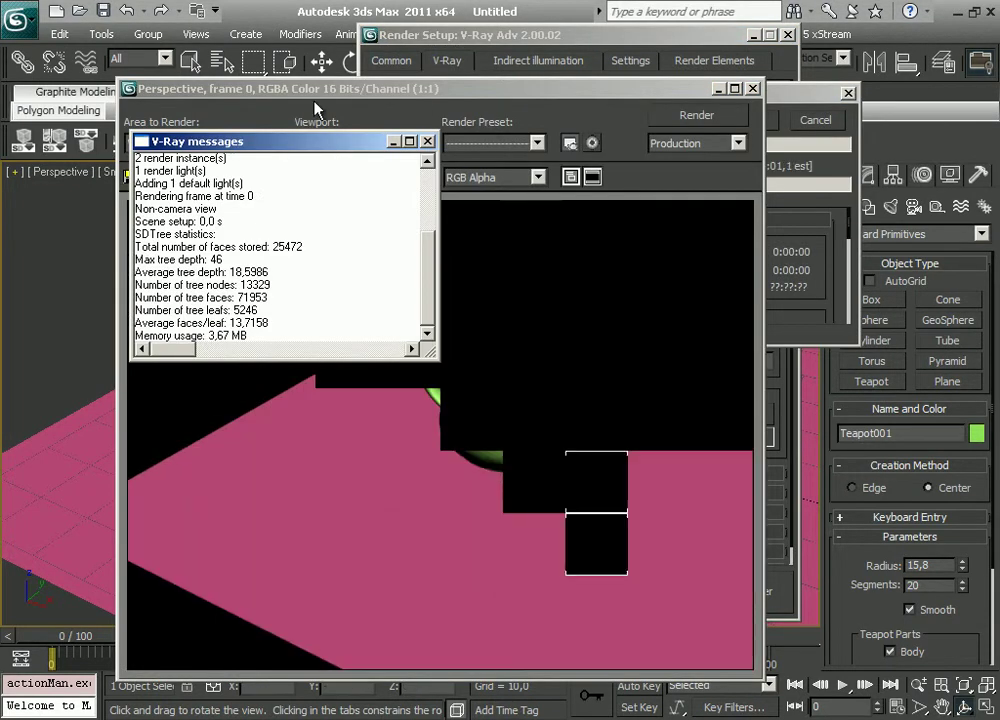
left_click(756, 89)
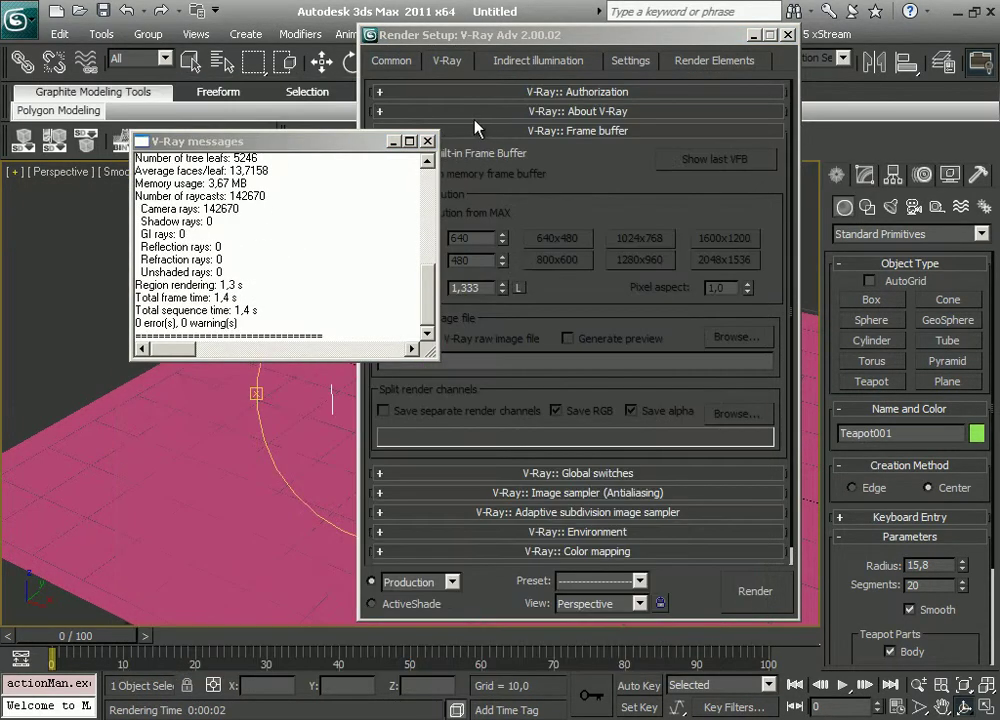
left_click(330, 110)
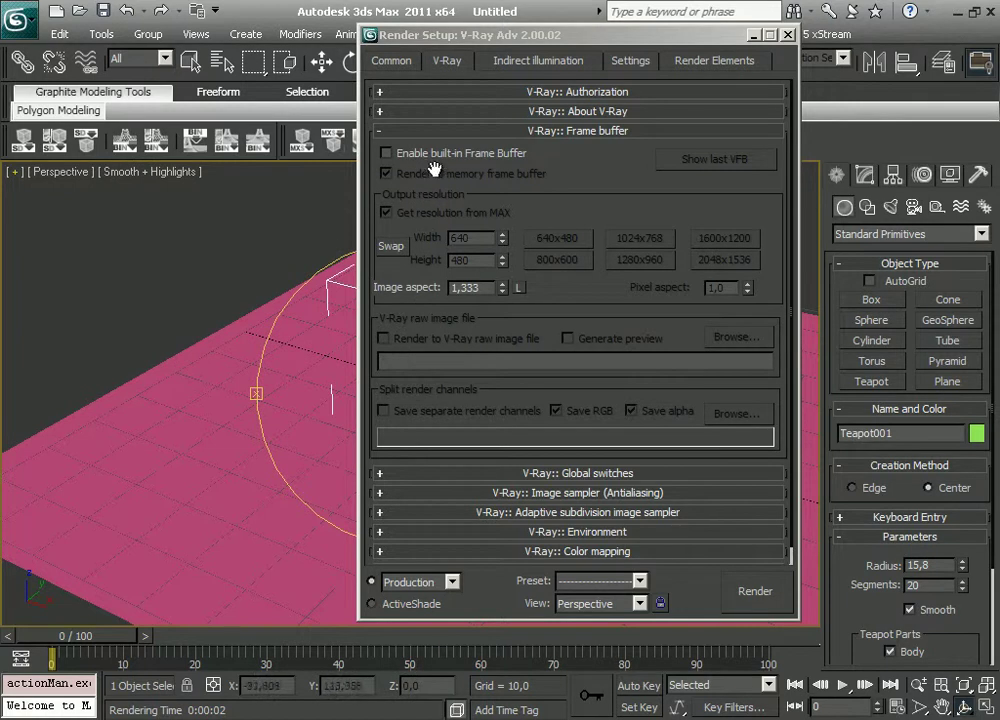
Enable V-Ray's built-in frame buffer and take a brief look at the last V-Ray frame buffer window.
left_click(437, 155)
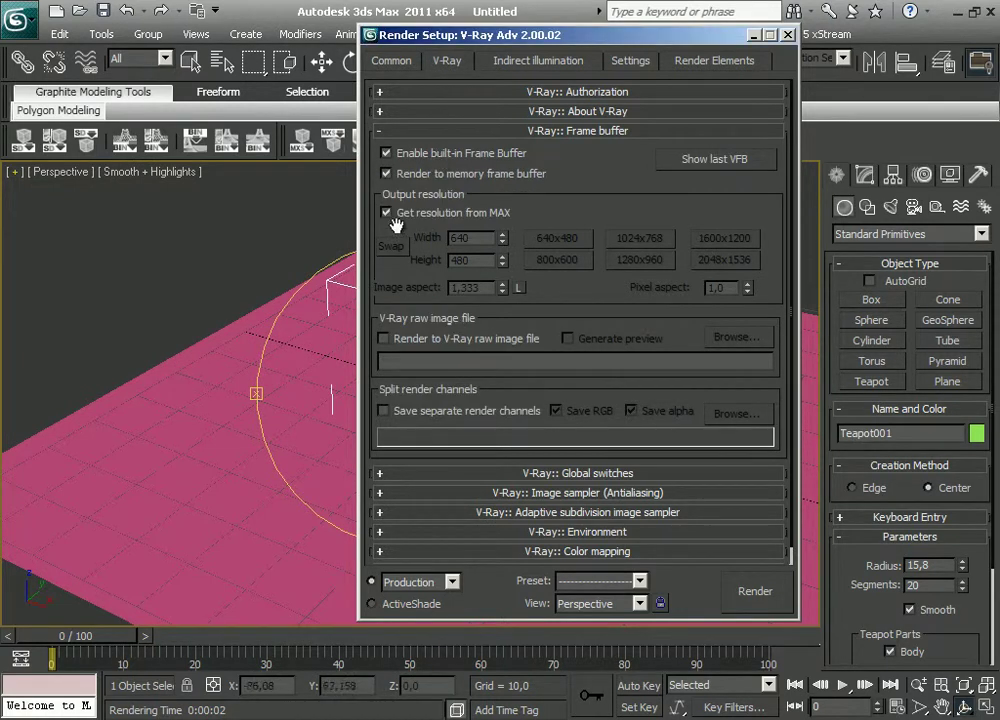
left_click(745, 162)
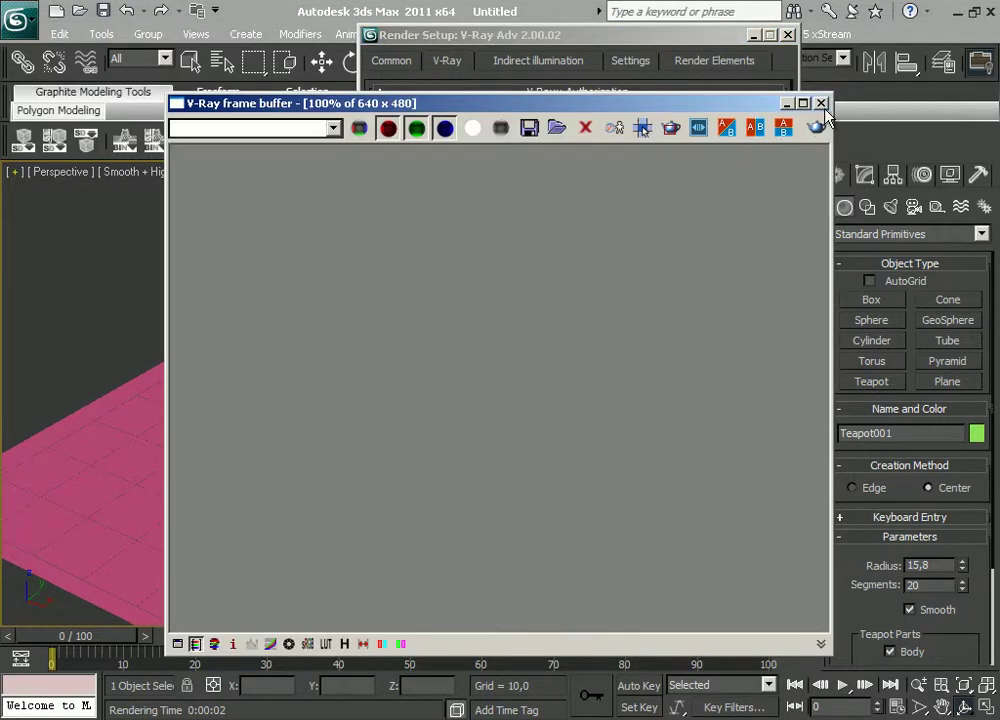
left_click(820, 102)
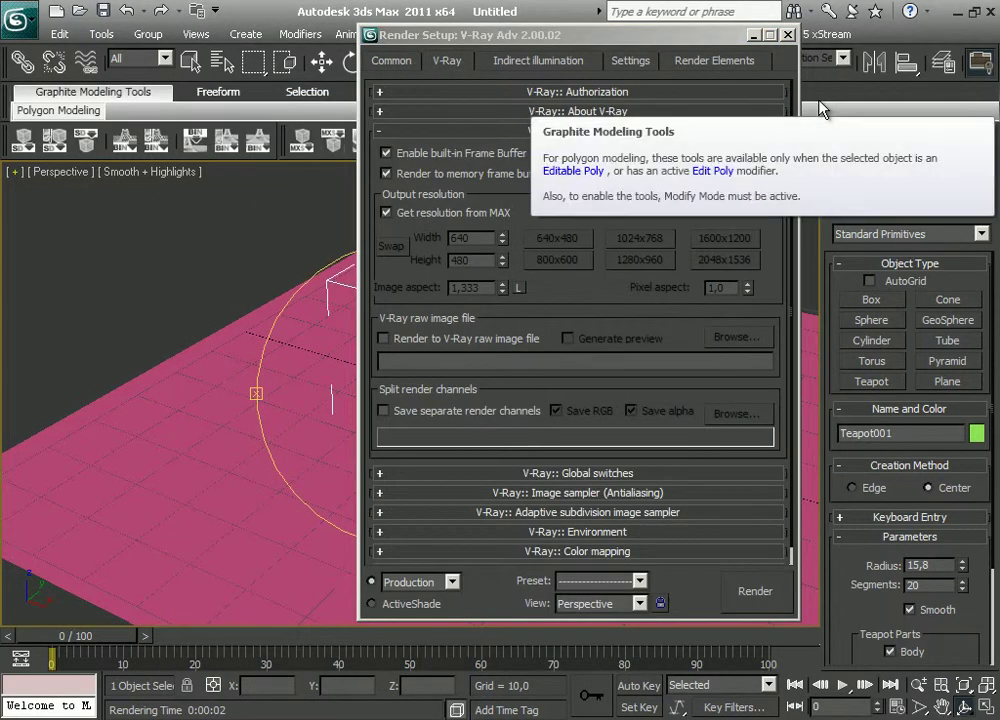
Turn off getting the resolution from MAX, check the common output size settings, and set V-Ray's output resolution to 1024x768.
left_click(405, 215)
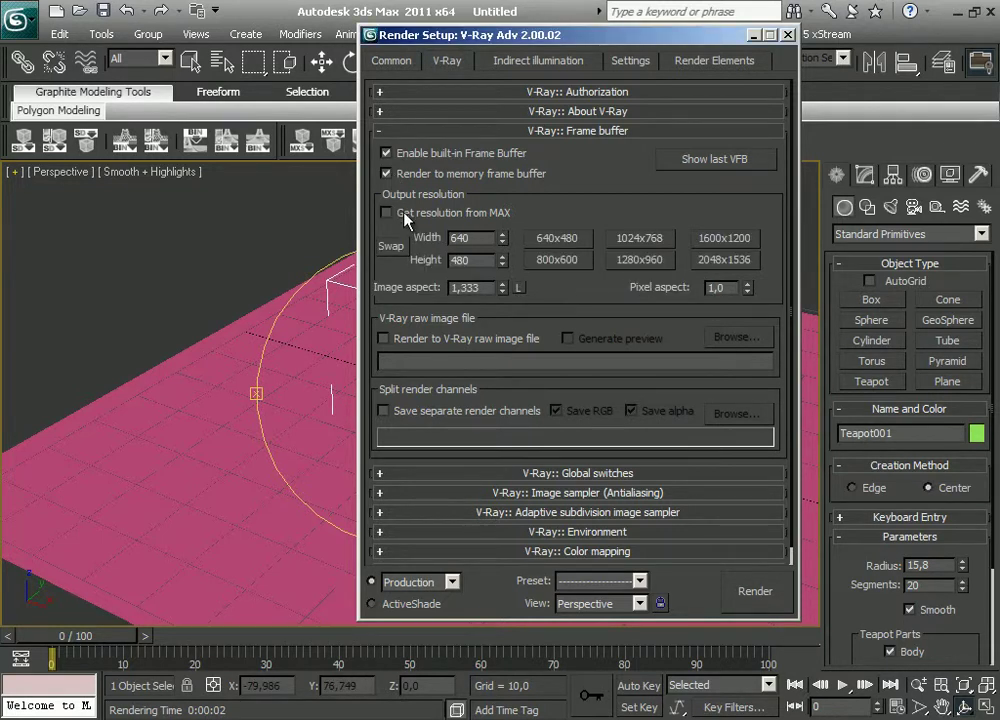
left_click(388, 62)
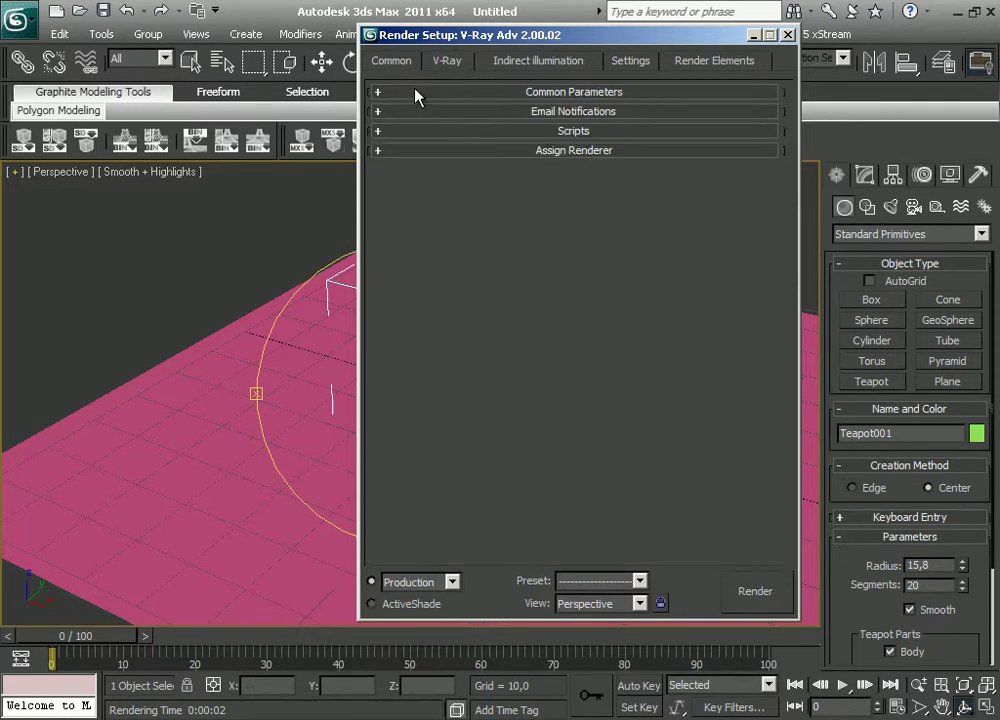
left_click(415, 92)
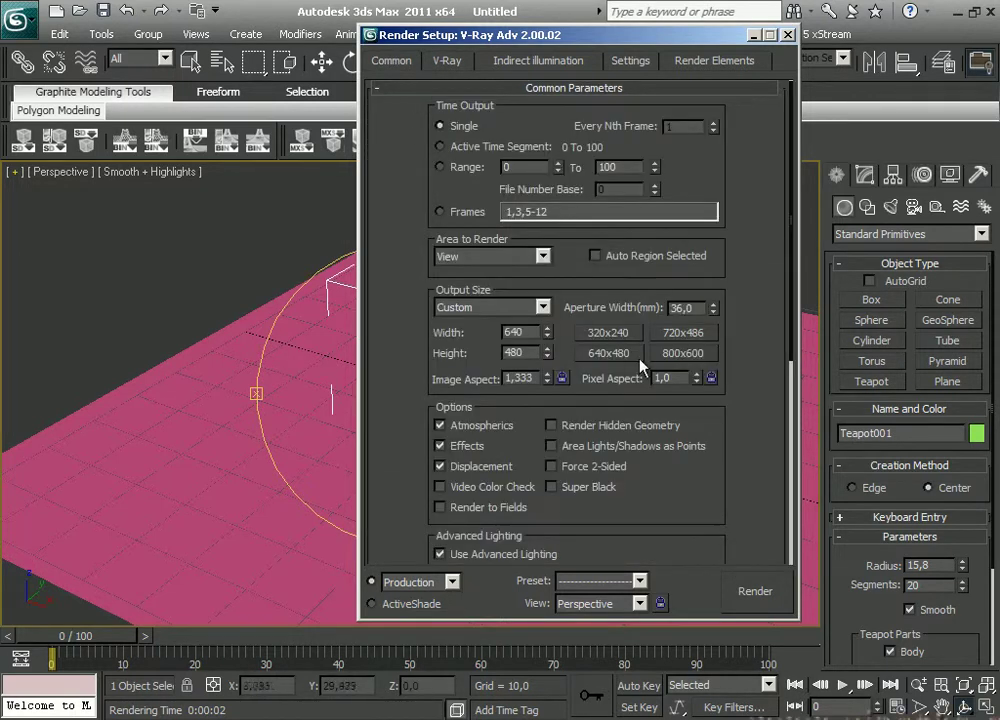
left_click(455, 62)
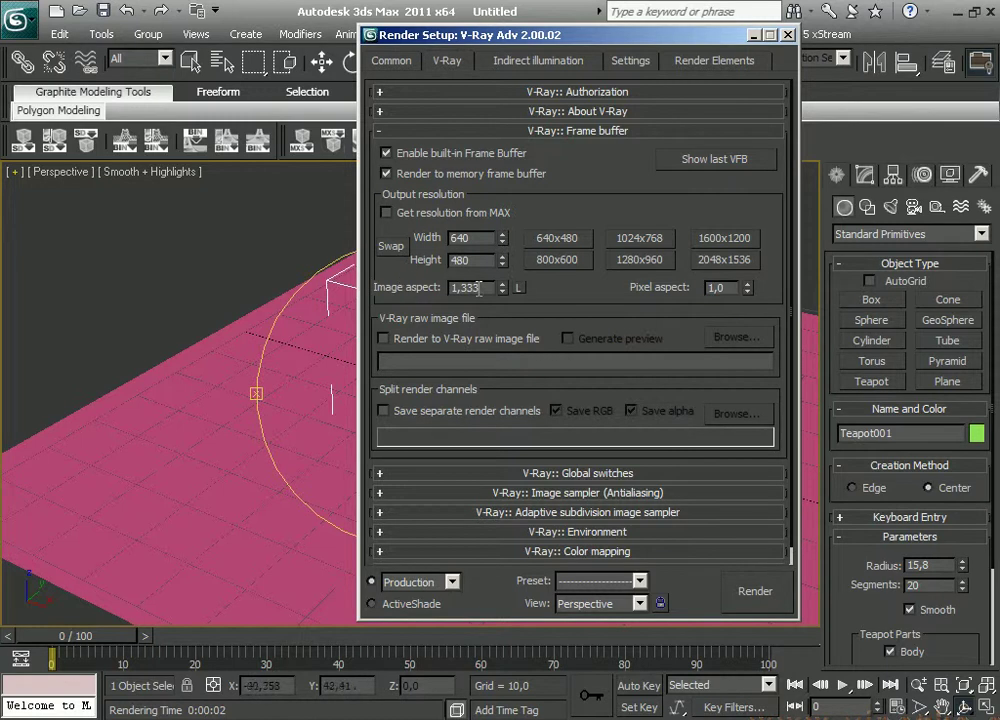
left_click(640, 238)
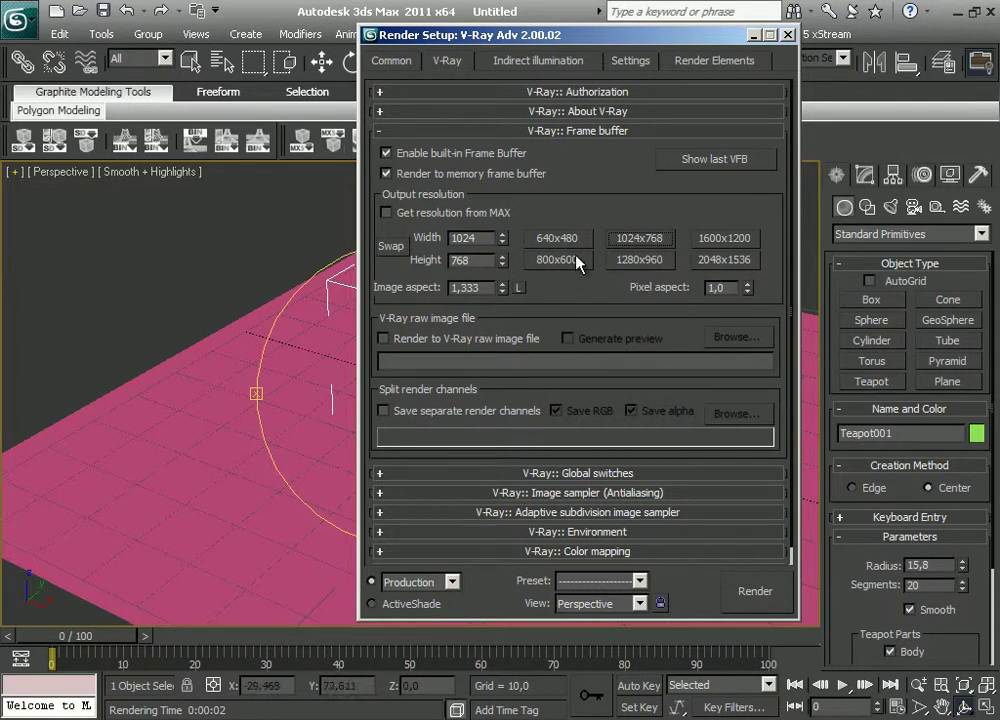
Try V-Ray raw image file output with a generated preview, dismiss its save dialog and turn the raw output off.
left_click_drag(615, 42, 569, 40)
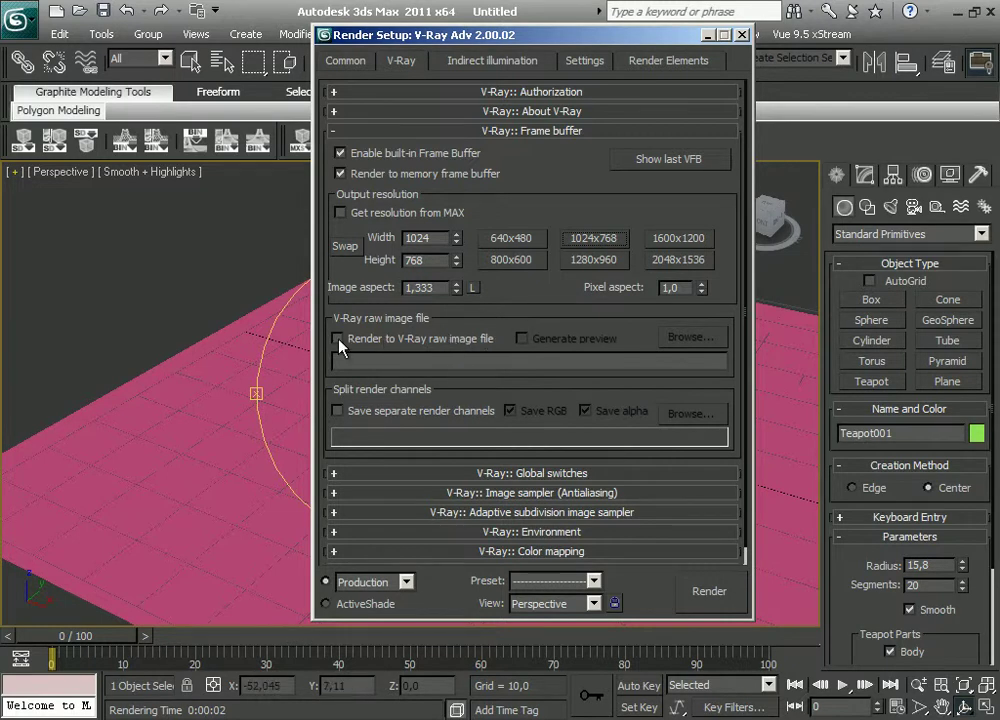
left_click(456, 346)
left_click(521, 339)
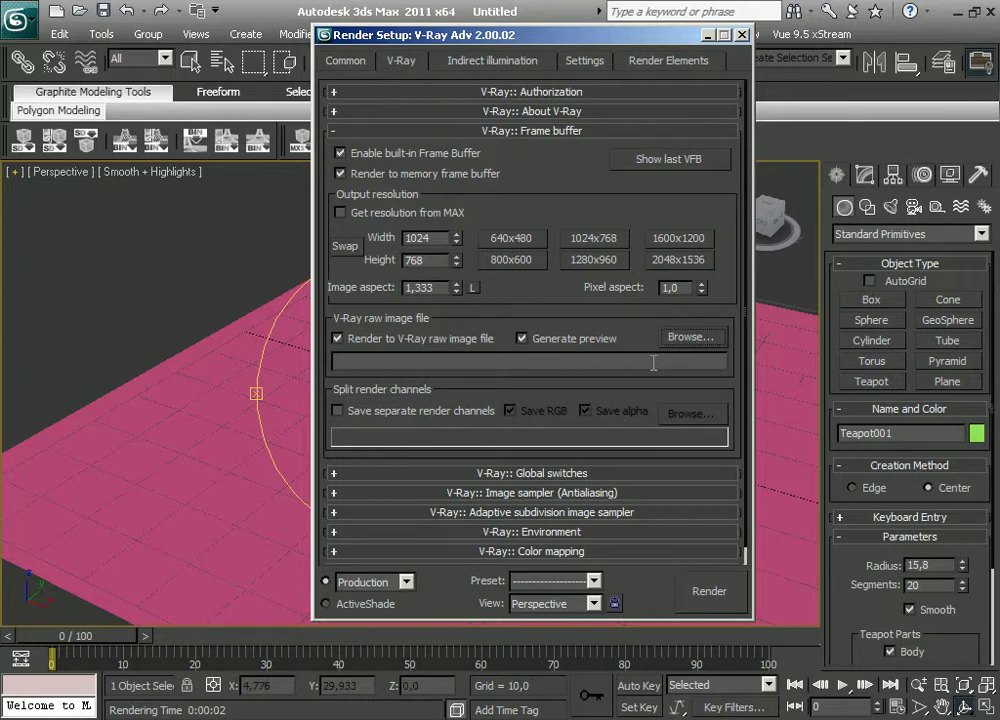
left_click(678, 337)
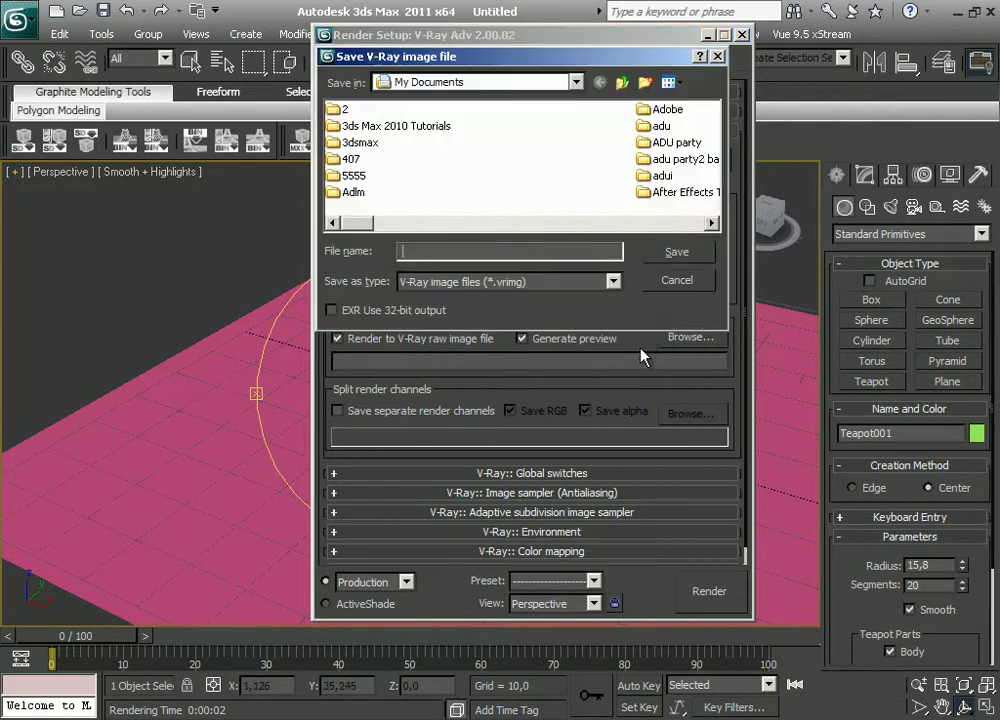
left_click(675, 283)
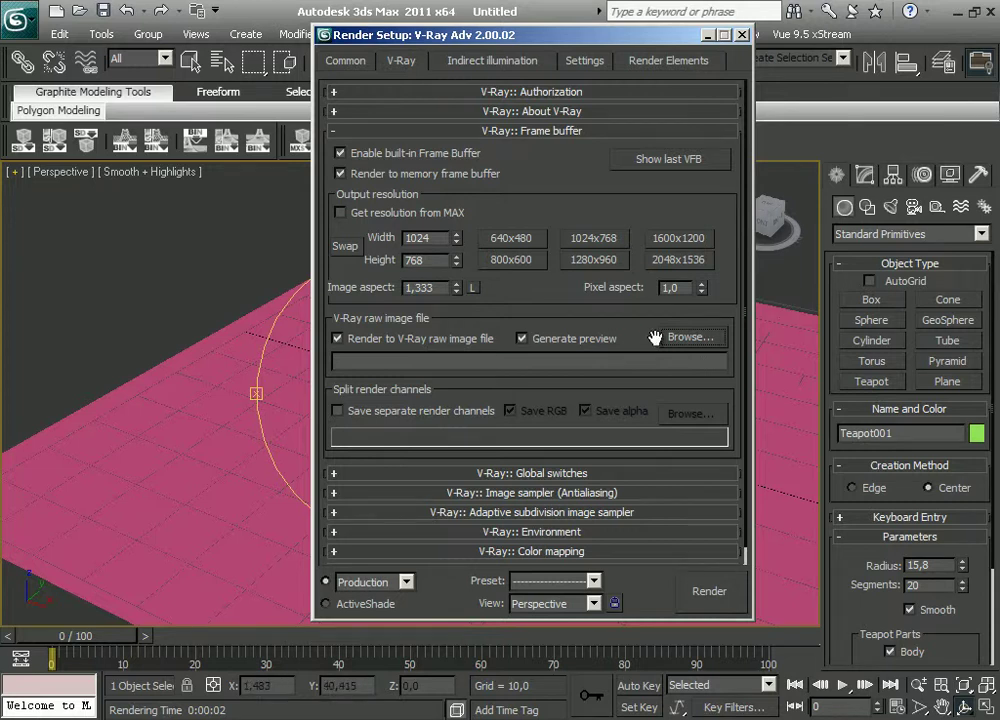
left_click(427, 341)
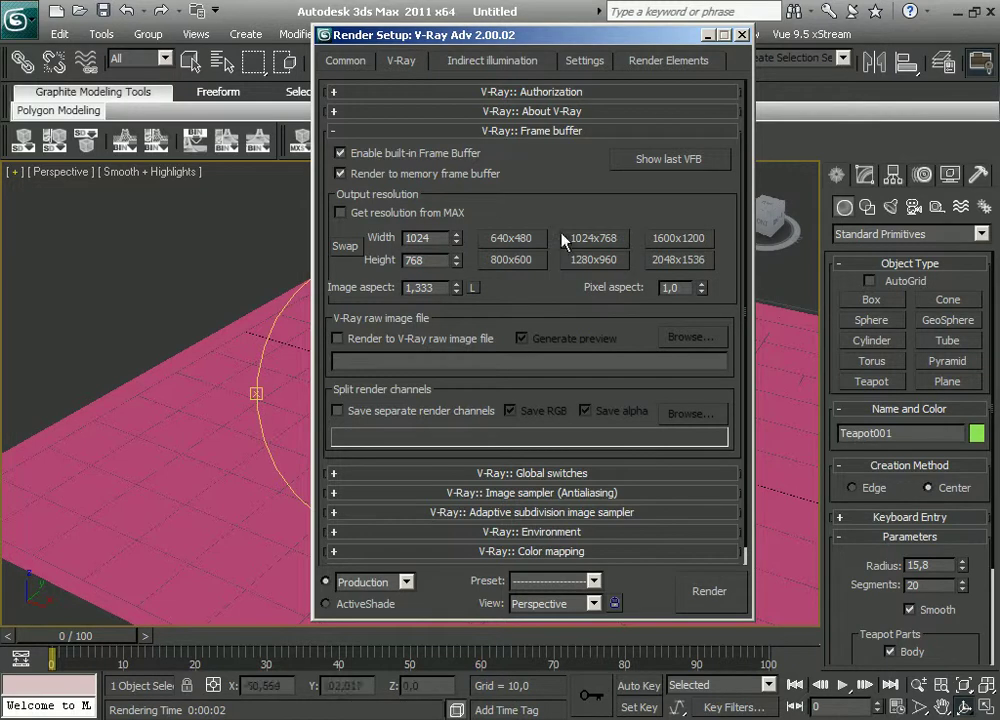
Test-render the Perspective view in the V-Ray frame buffer and dismiss the render windows.
left_click(709, 591)
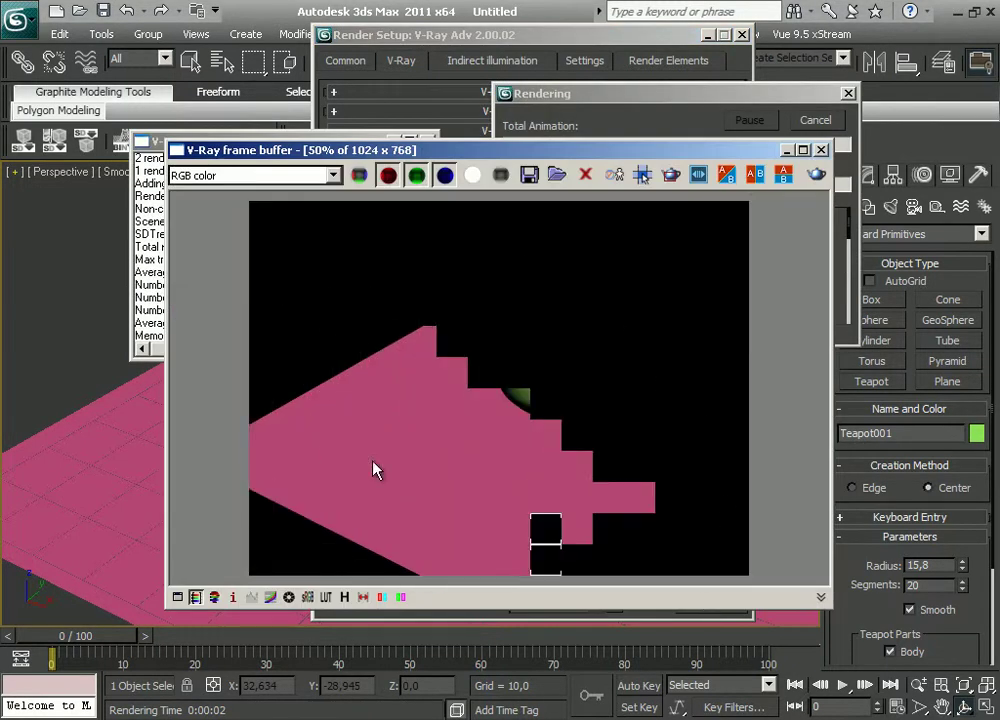
left_click(822, 150)
left_click(428, 139)
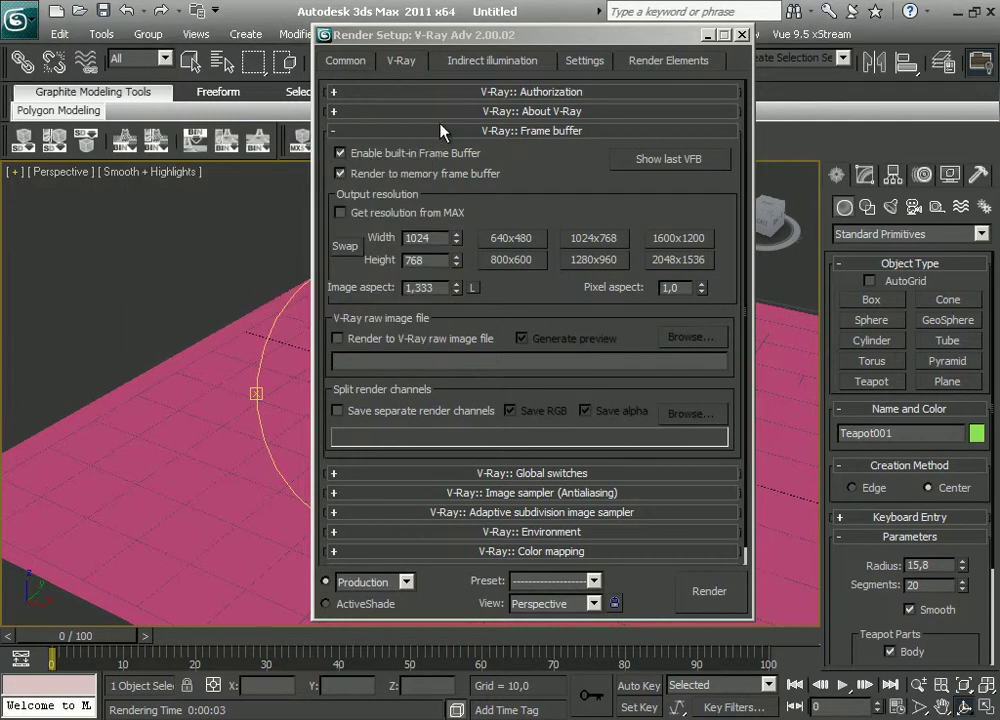
Collapse the V-Ray Frame buffer settings, close Render Setup and return to object selection.
left_click(441, 128)
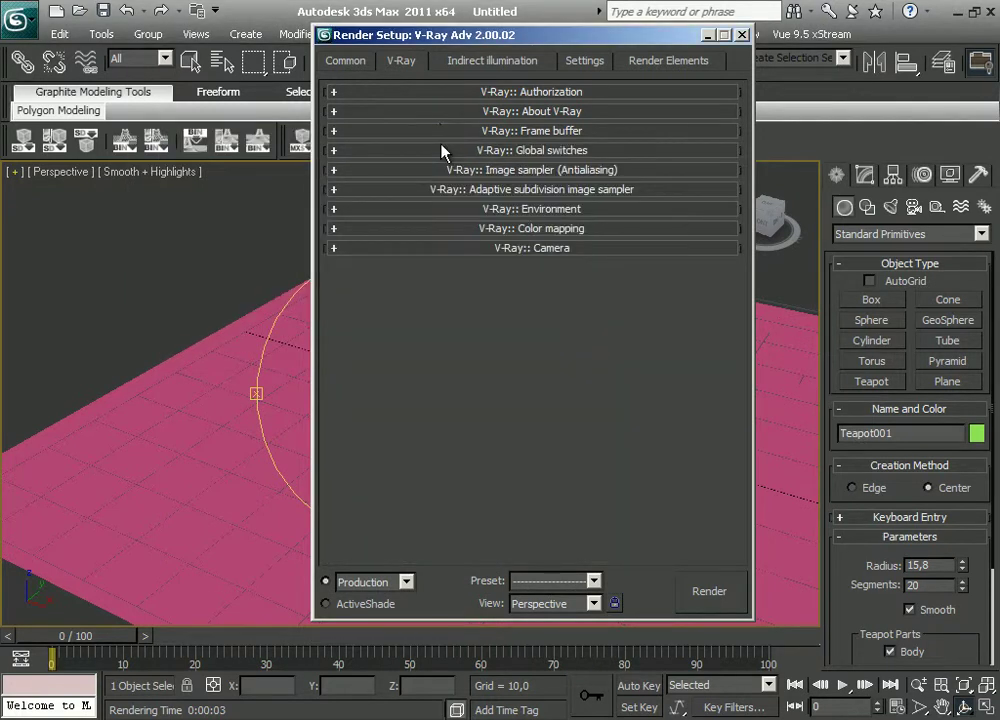
left_click(743, 36)
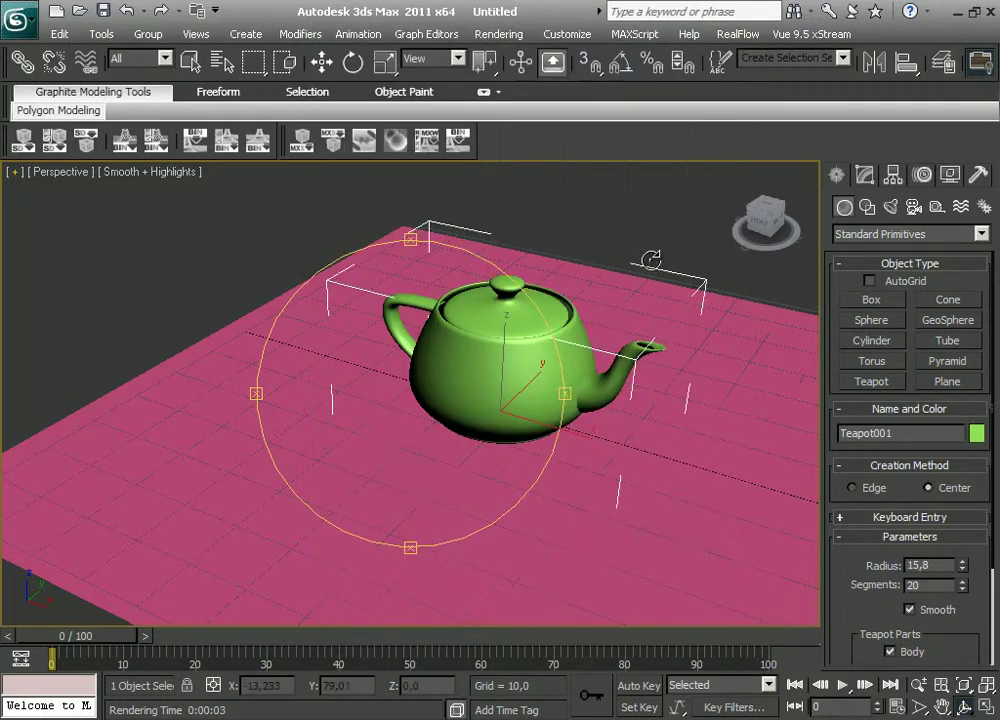
left_click(197, 72)
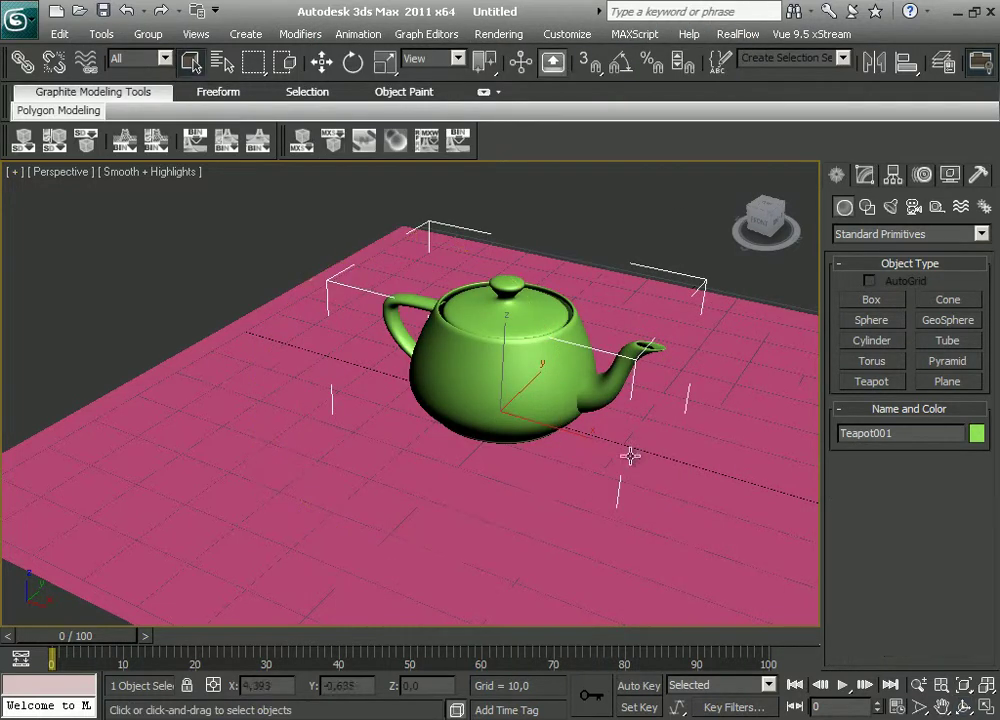
Set the first material's diffuse color to green (50, 183, 66) and assign it to the teapot.
key("ctrl+r")
mouse_move(413, 549)
left_mouse_down()
mouse_move(404, 527)
mouse_move(406, 538)
left_mouse_up()
left_click_drag(567, 391, 523, 415)
key("m")
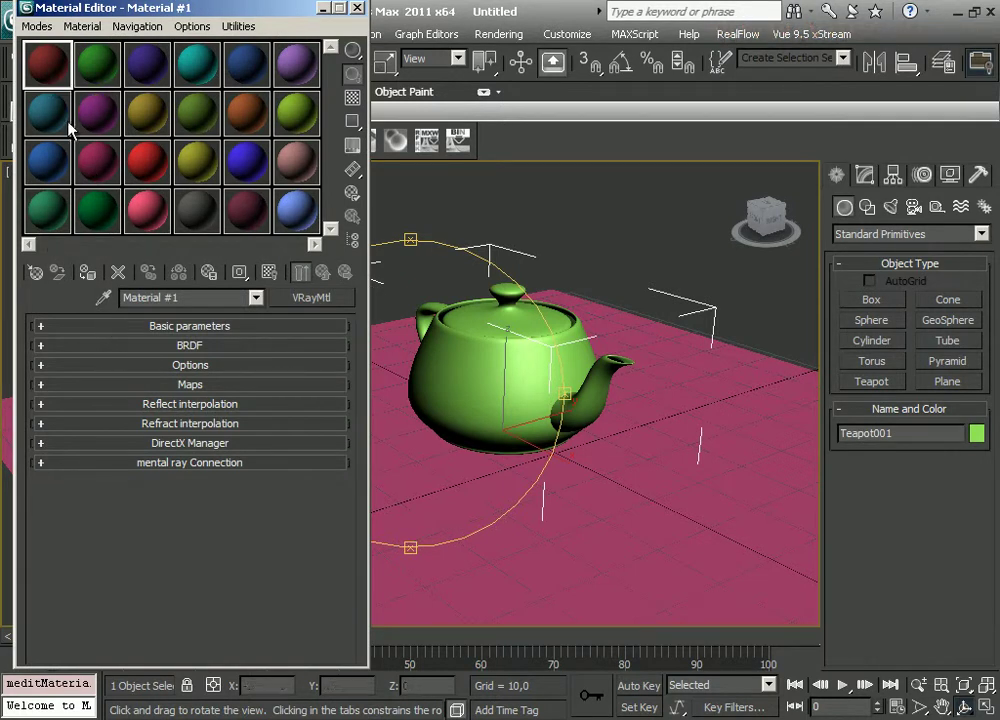
left_click(177, 328)
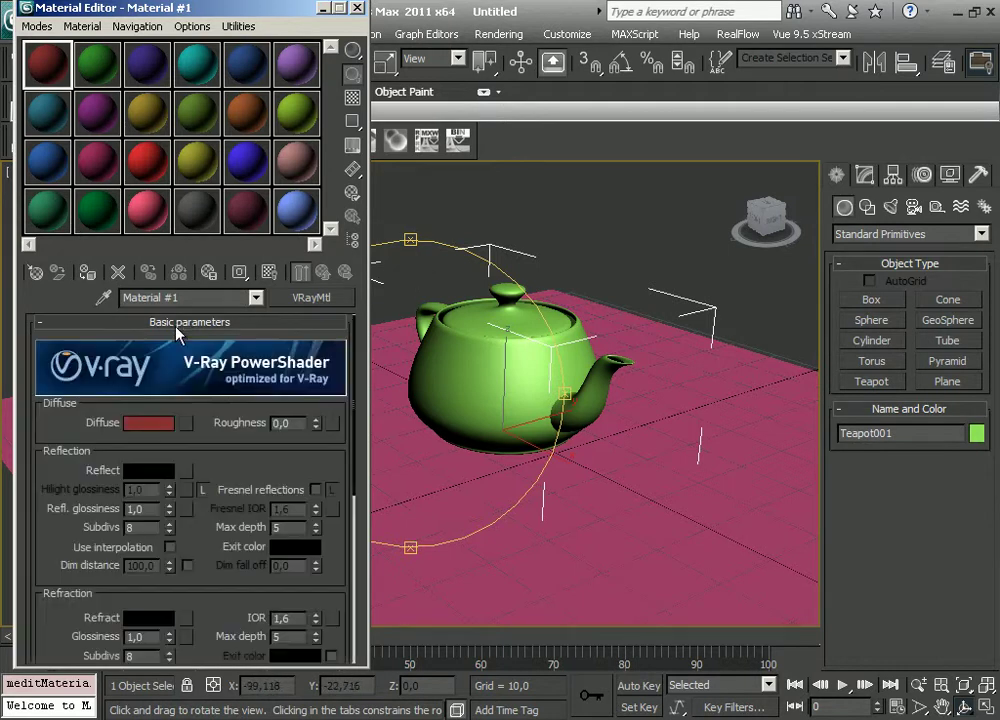
left_click(161, 428)
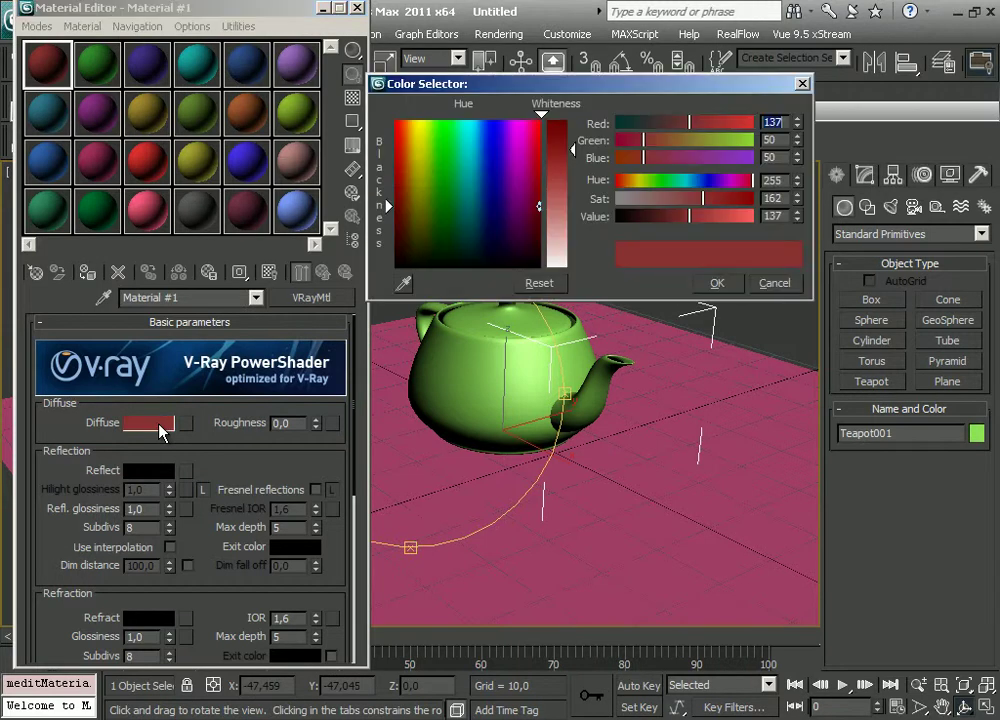
left_click_drag(484, 185, 446, 172)
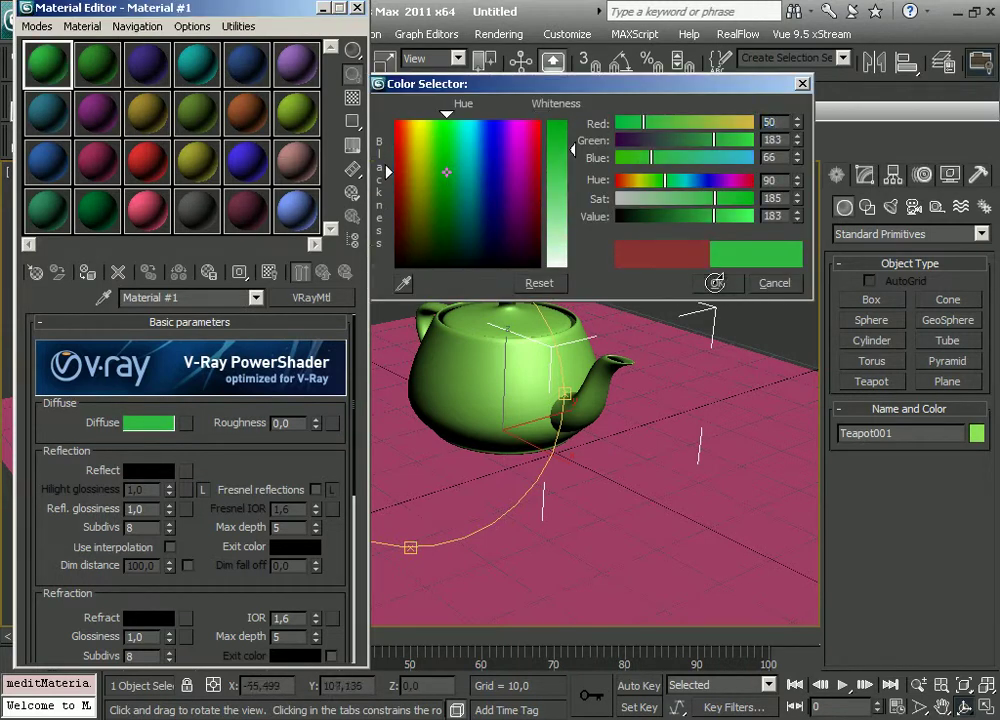
left_click(714, 283)
left_click(87, 271)
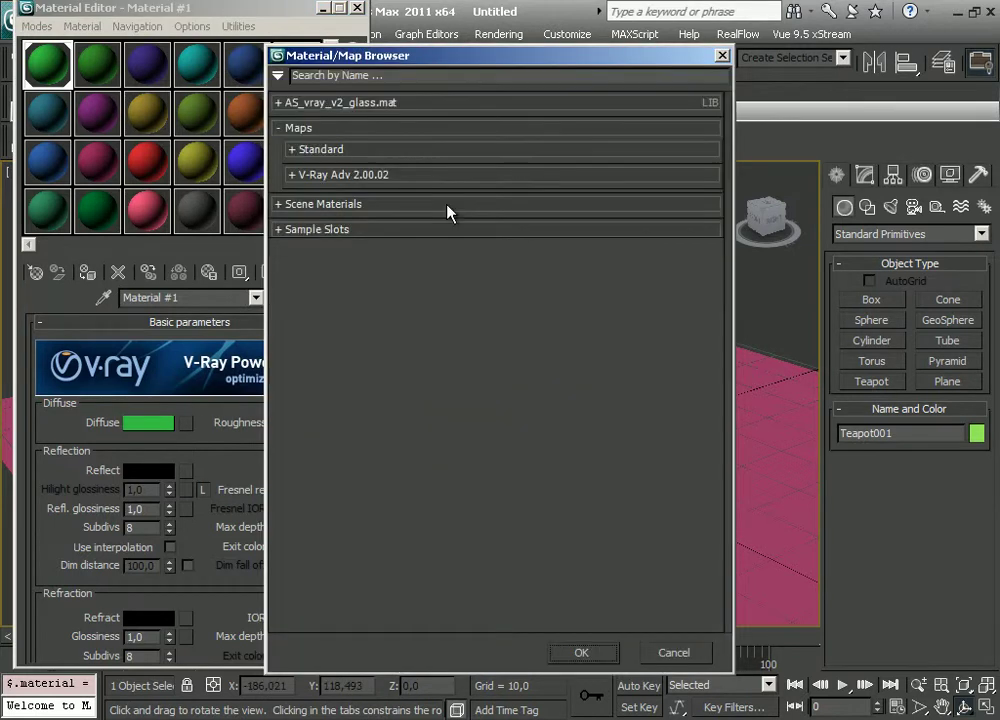
Add a standard Checker map to the diffuse channel of the teapot's material.
left_click(293, 150)
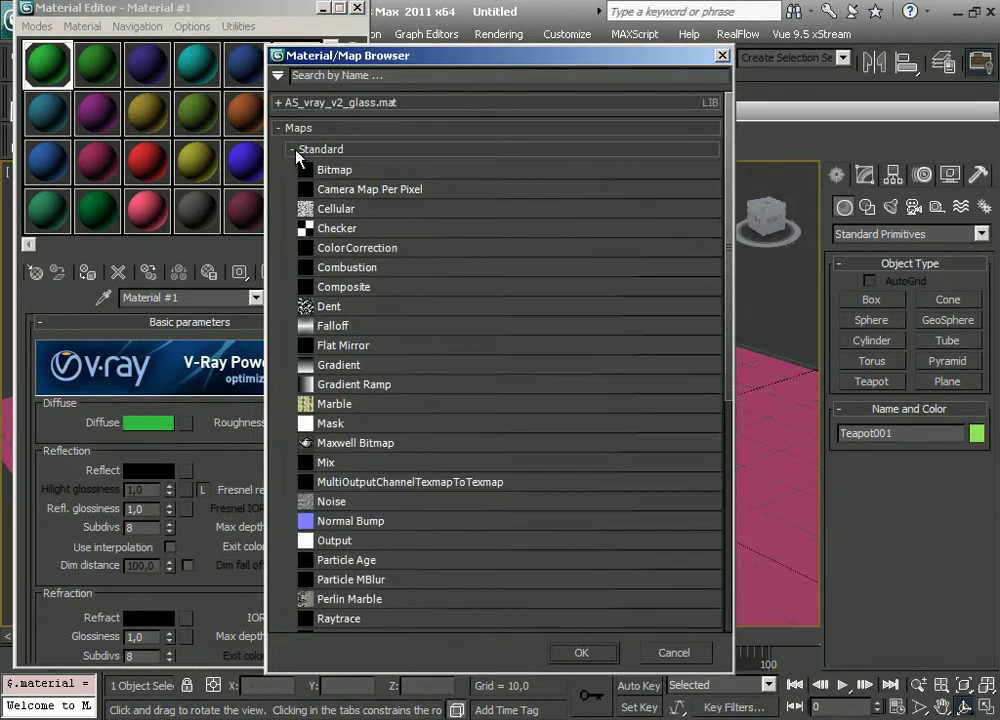
double_click(305, 268)
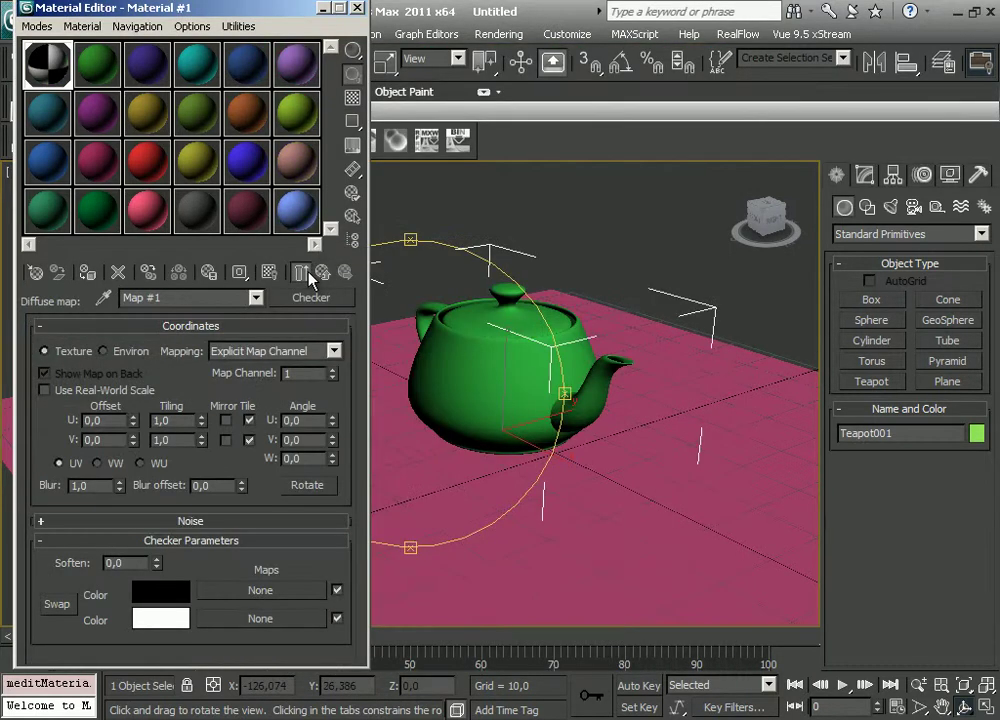
left_click(322, 271)
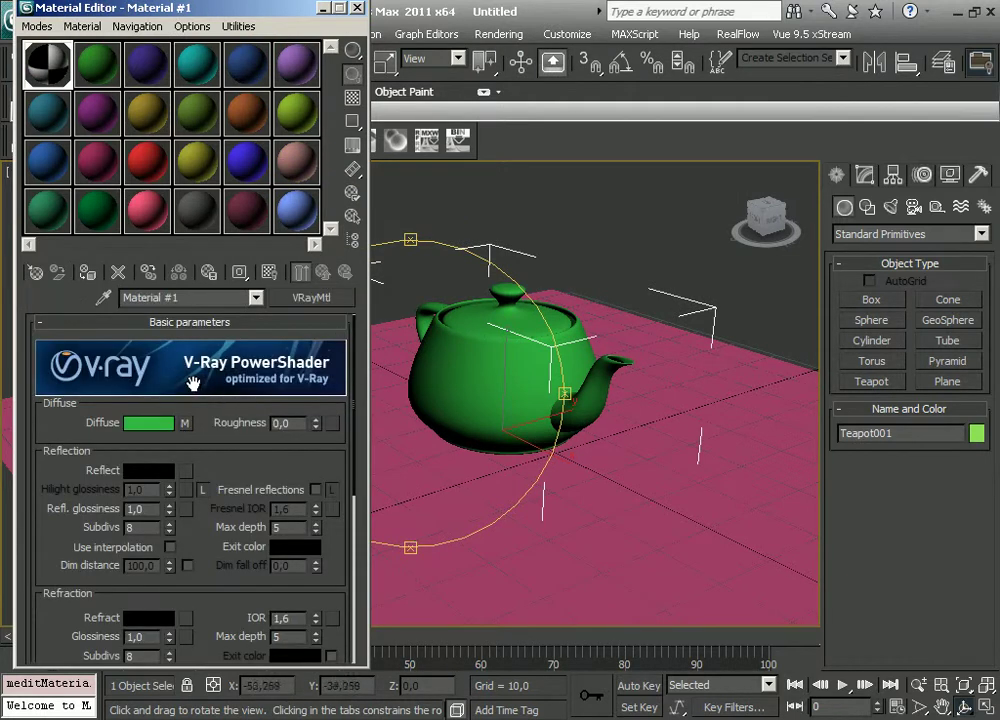
Set the checker map's U and V tiling to 10 and display the texture on the teapot in the viewport.
left_click(186, 423)
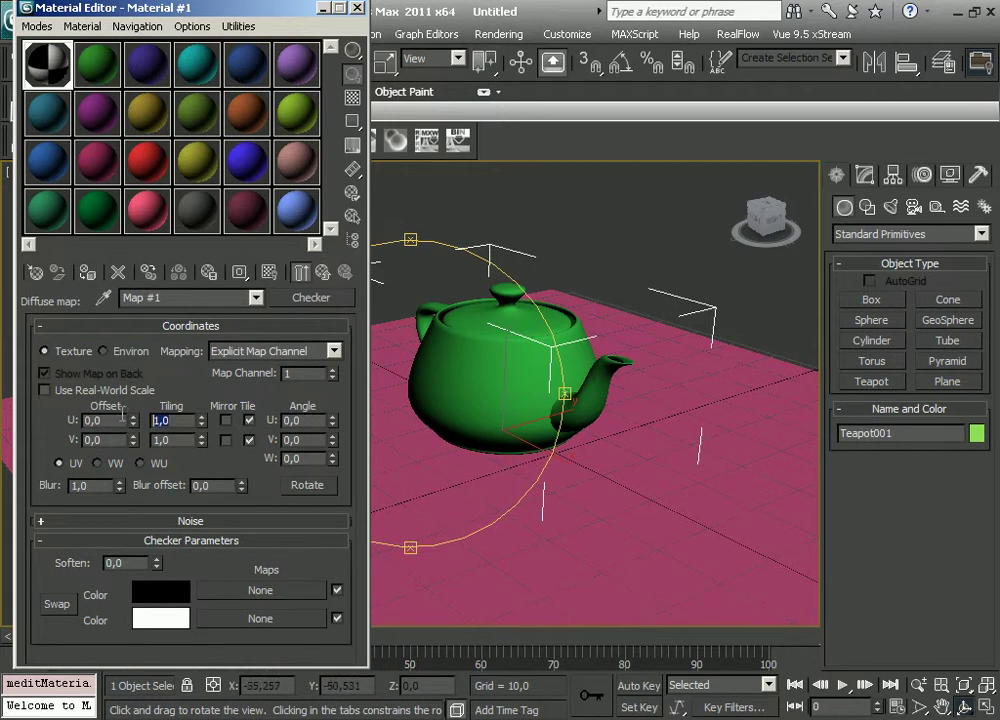
type("10")
double_click(176, 437)
type("10")
key("Return")
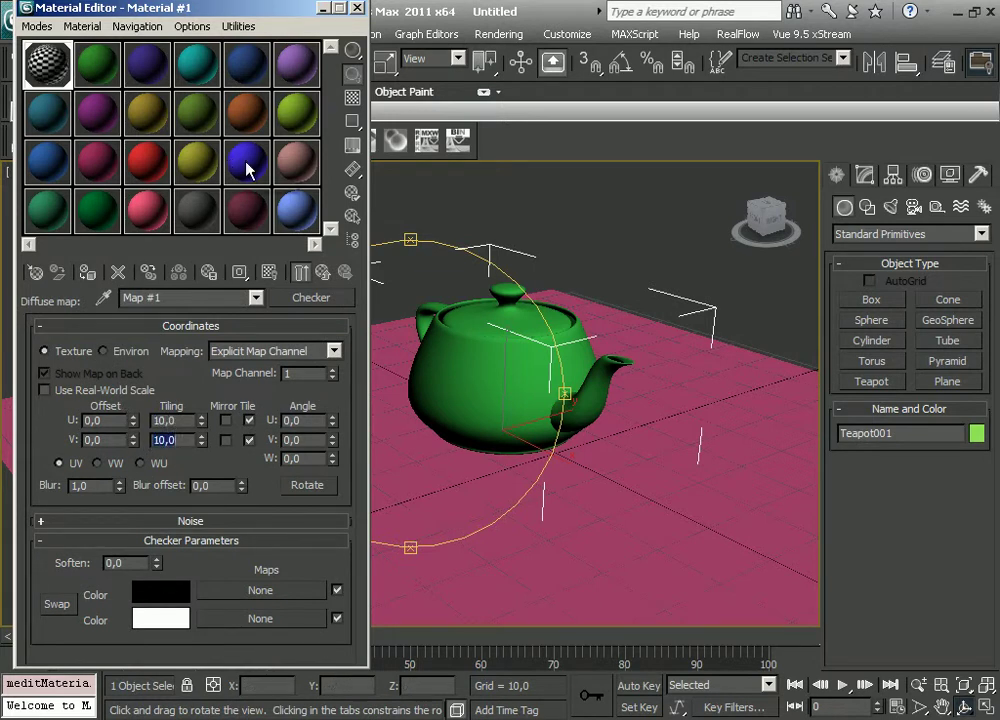
left_click(301, 271)
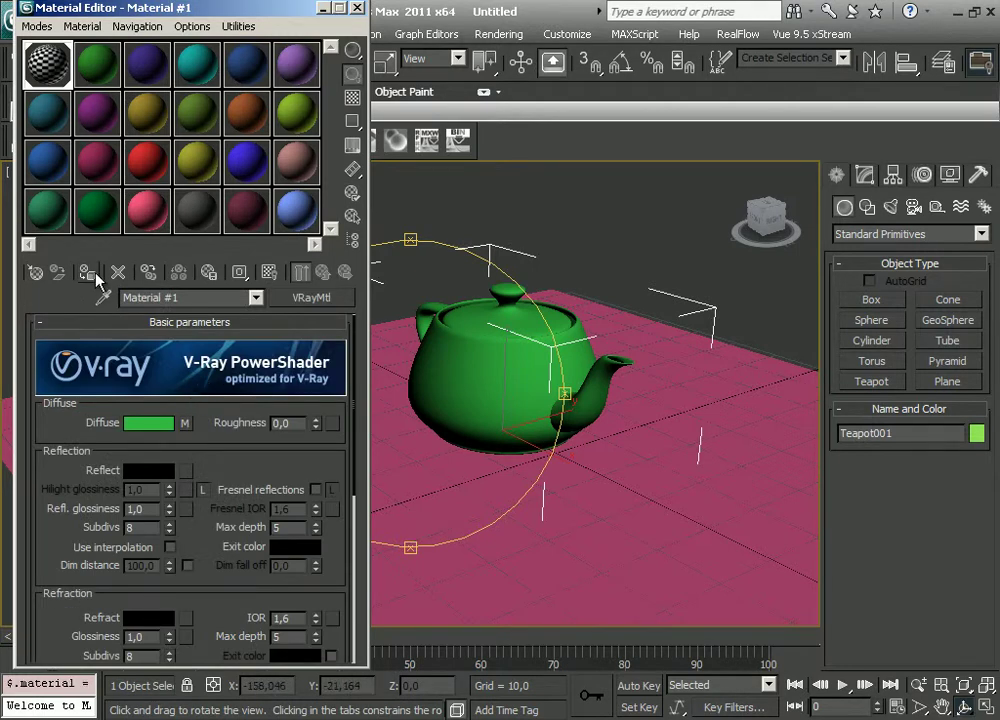
left_click(269, 271)
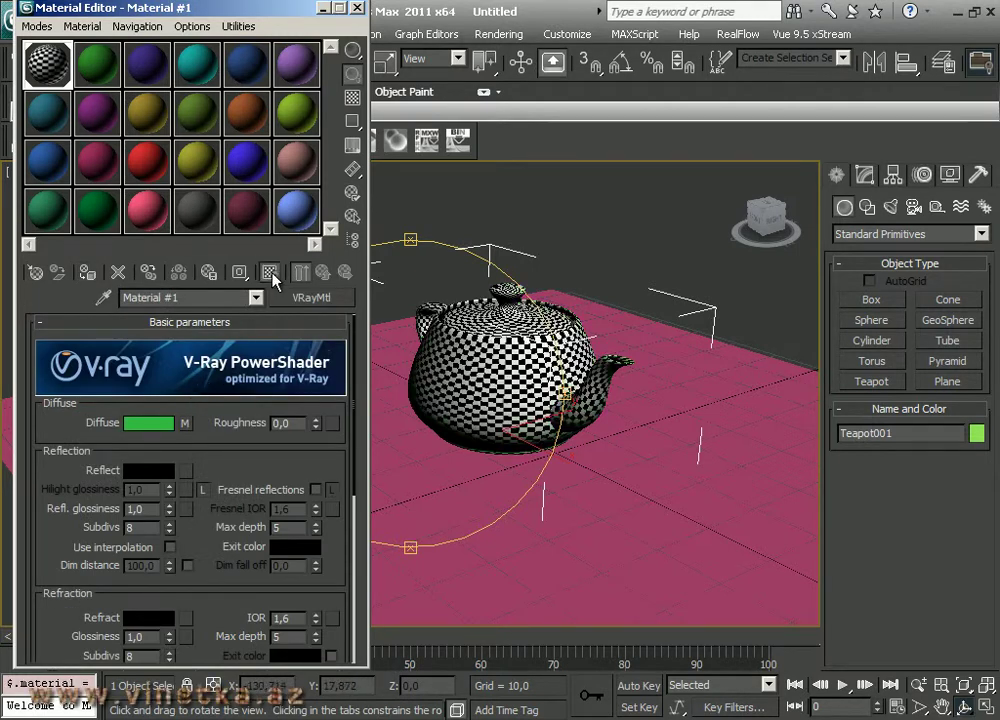
Render the checkered teapot in the V-Ray frame buffer and close the render windows.
left_click_drag(436, 313, 540, 378)
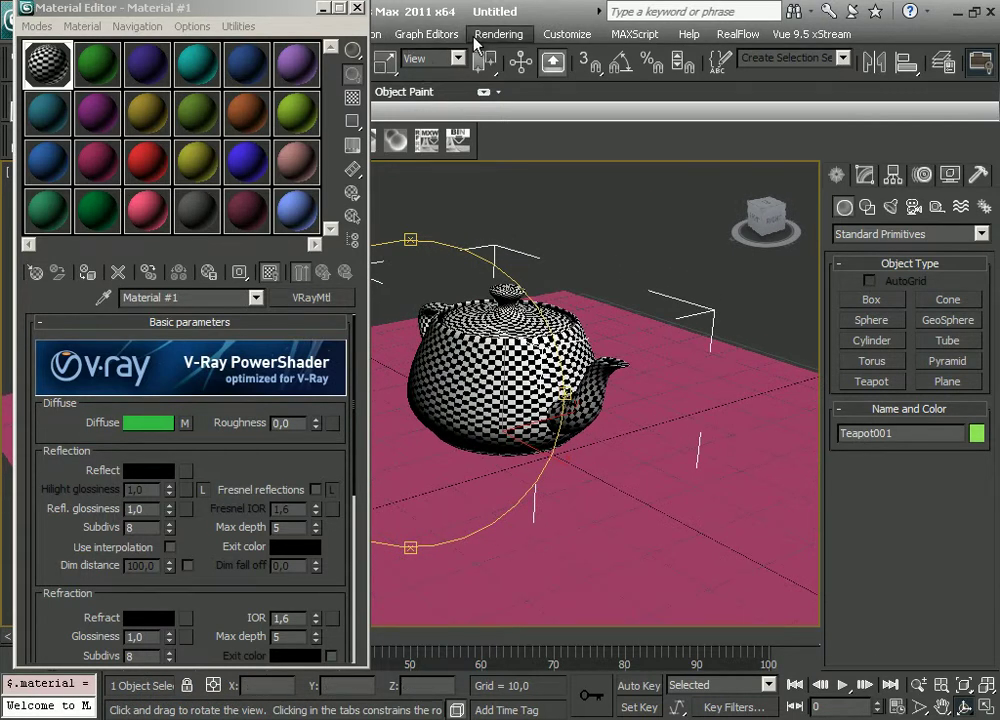
left_click(496, 34)
left_click(497, 55)
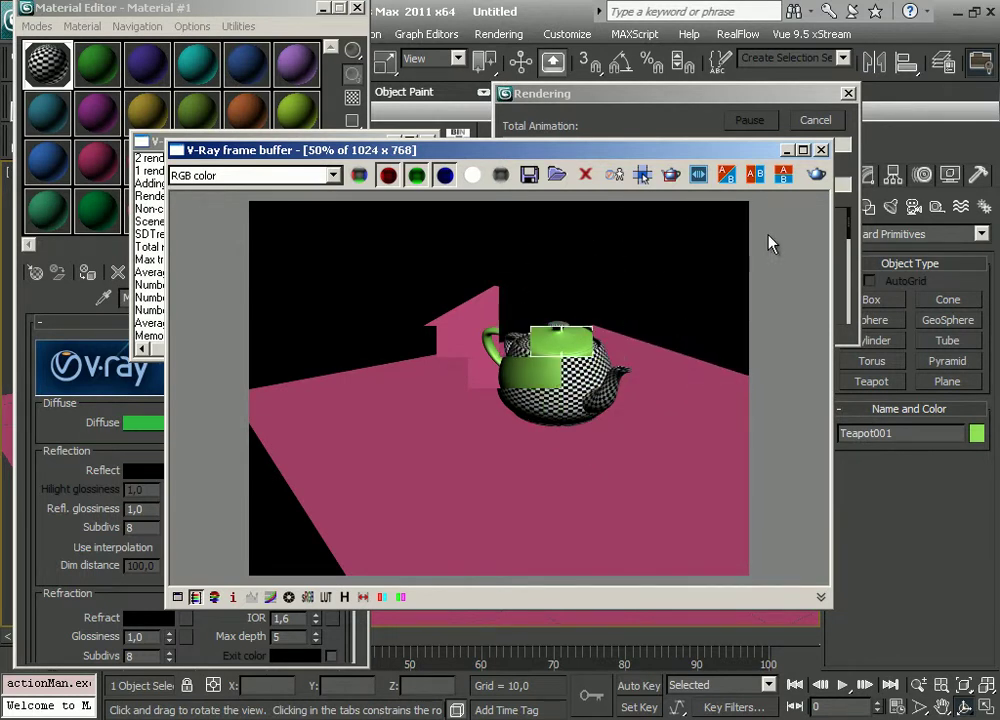
left_click(820, 150)
left_click(428, 142)
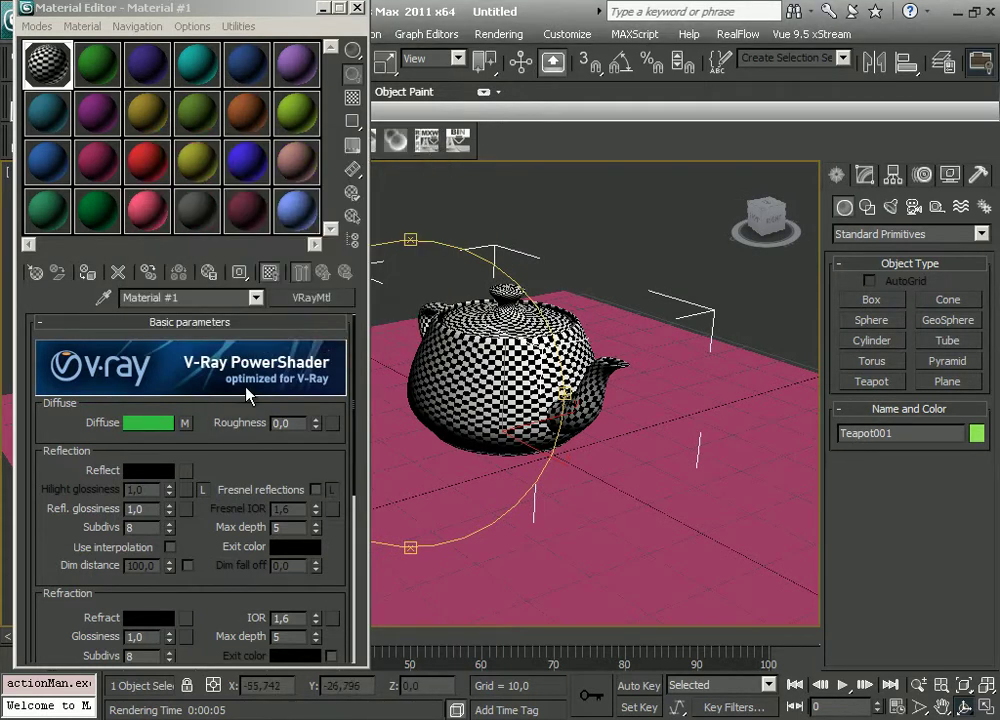
Clear the checker map from the teapot material's diffuse channel and select the ground plane.
right_click(185, 423)
left_click(212, 468)
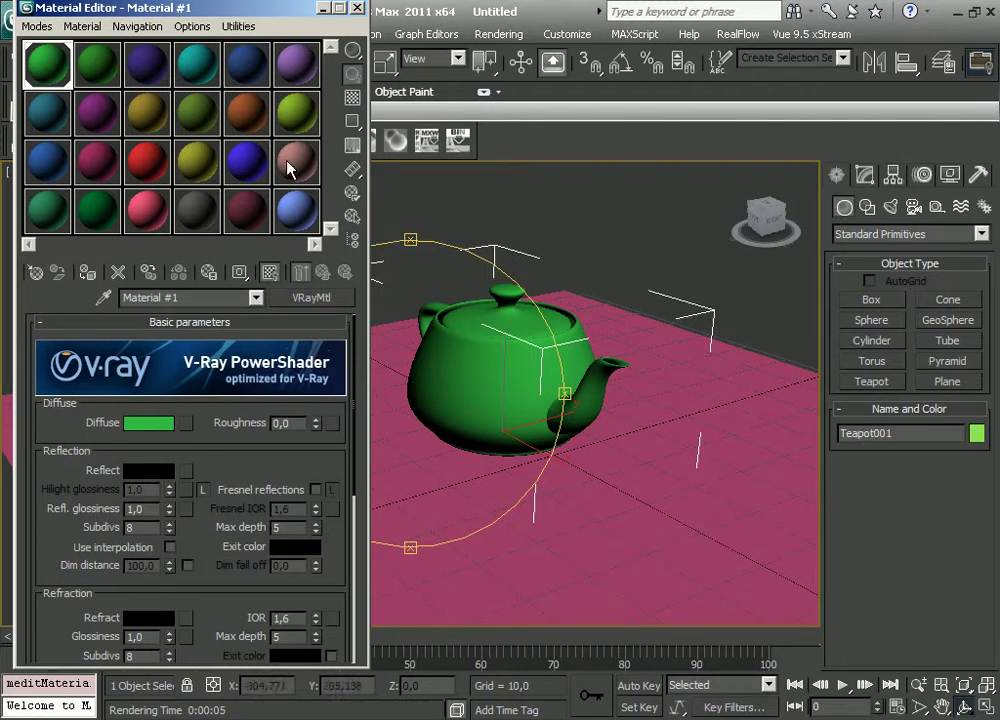
mouse_move(235, 12)
left_mouse_down()
mouse_move(230, 97)
mouse_move(248, 15)
left_mouse_up()
left_click(690, 412)
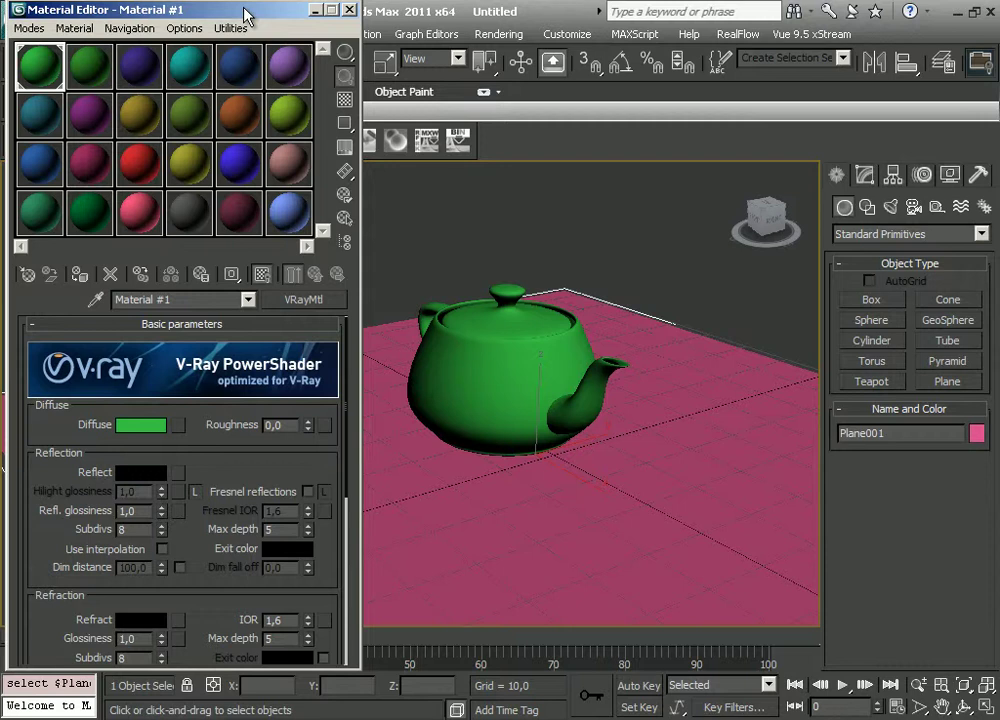
left_click(145, 481)
left_click_drag(570, 123, 573, 127)
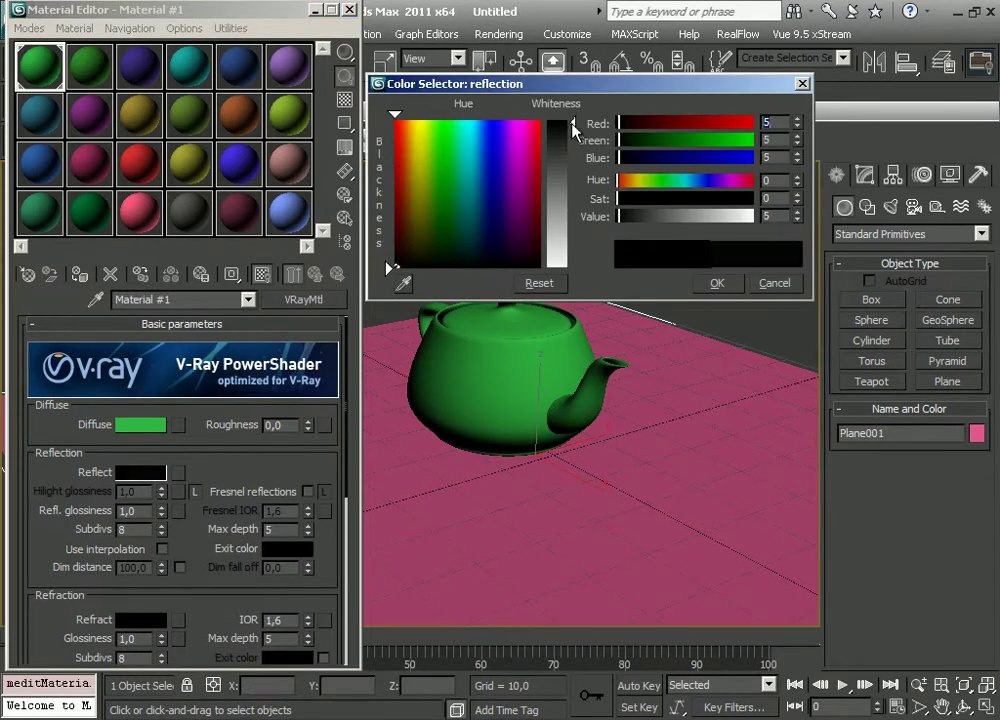
left_click(774, 283)
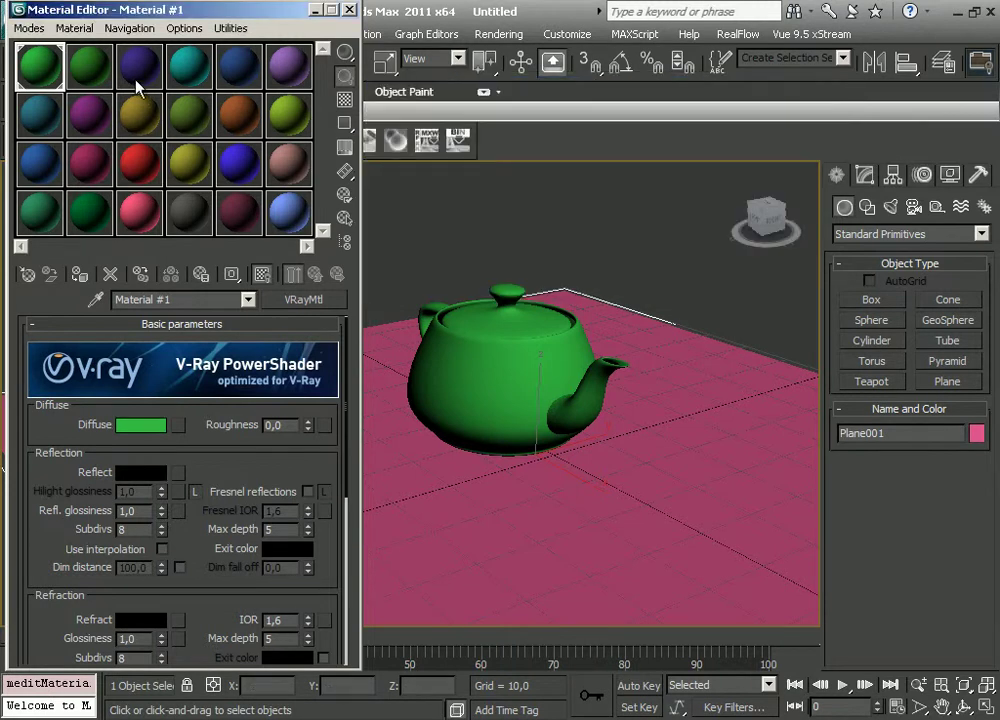
Change the second material's diffuse color to dark blue and assign it to the ground plane.
left_click(96, 76)
left_click(143, 430)
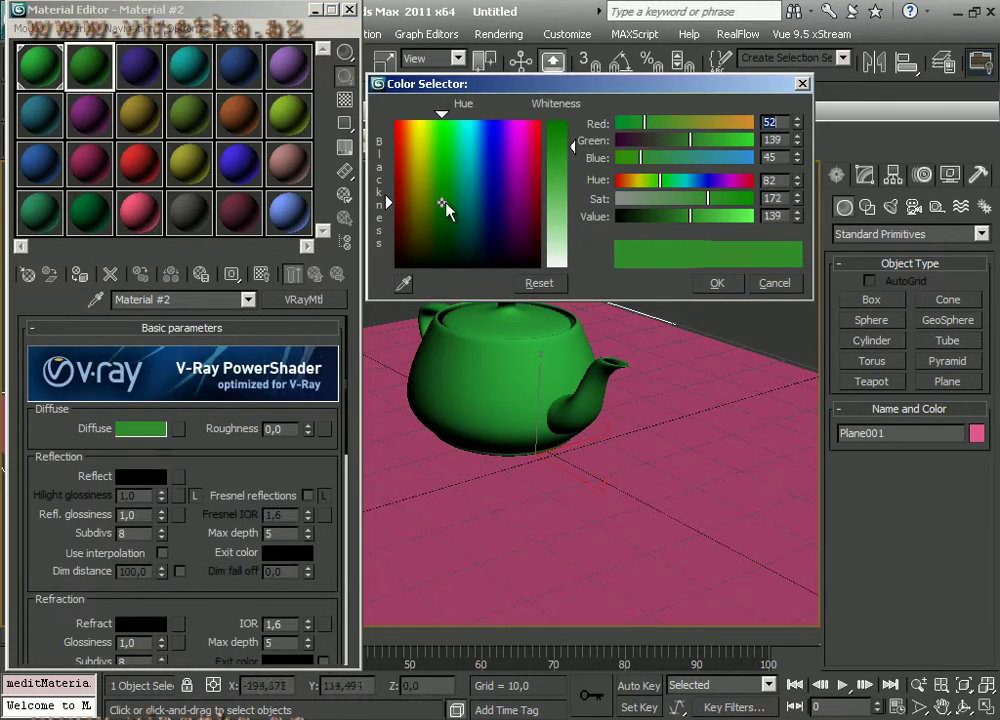
left_click_drag(440, 206, 495, 195)
left_click(717, 283)
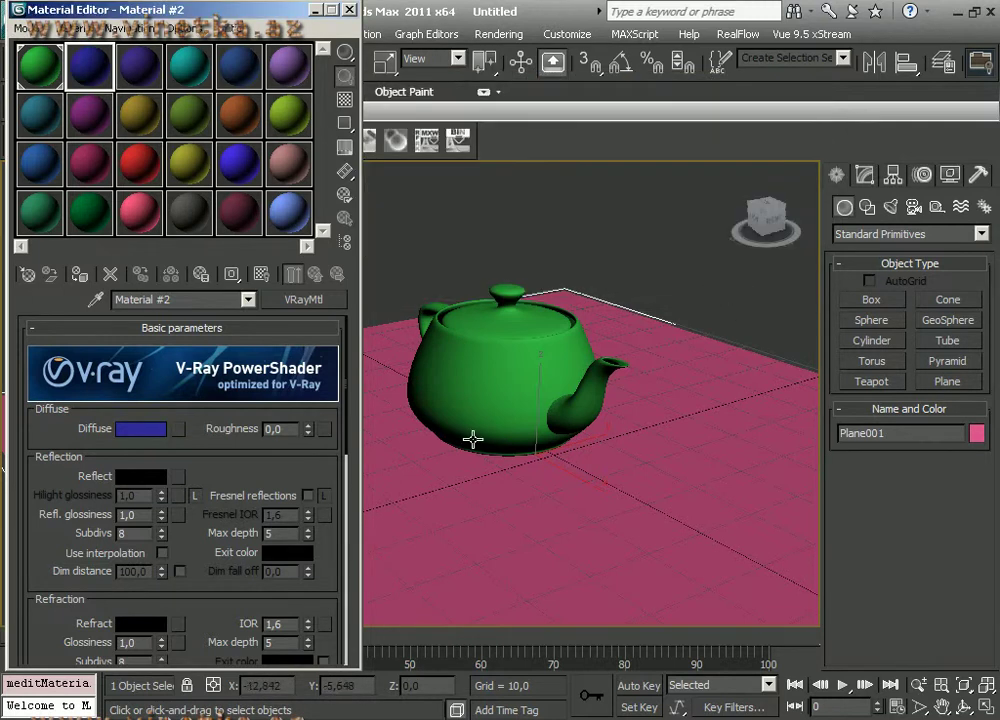
left_click(80, 274)
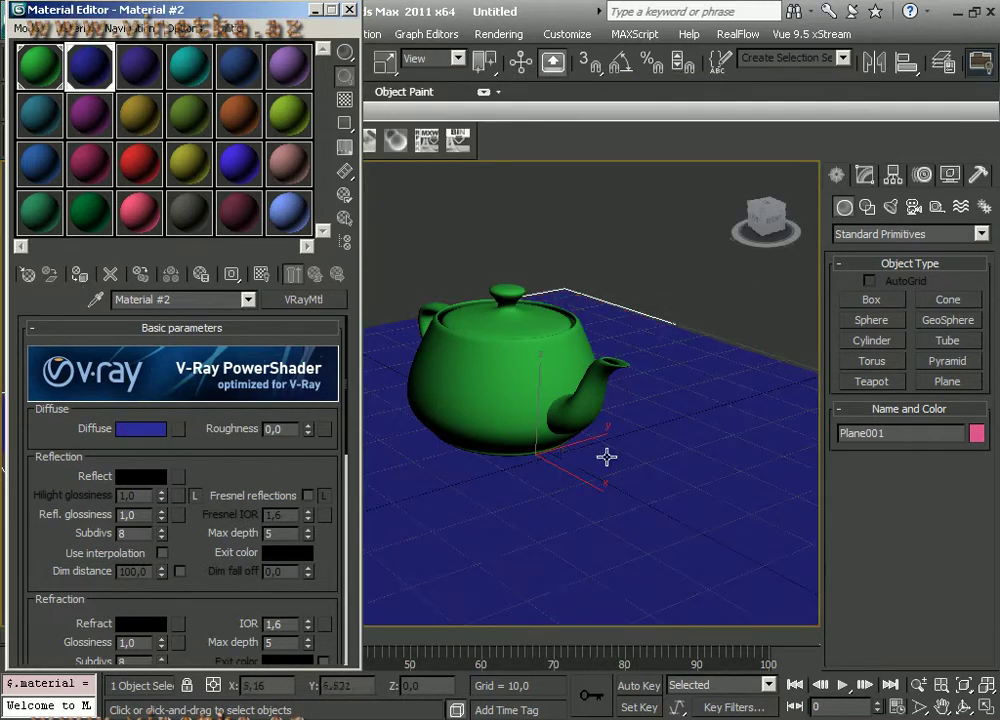
Set the ground plane material's reflection color to a dark gray with RGB 72.
left_click(140, 476)
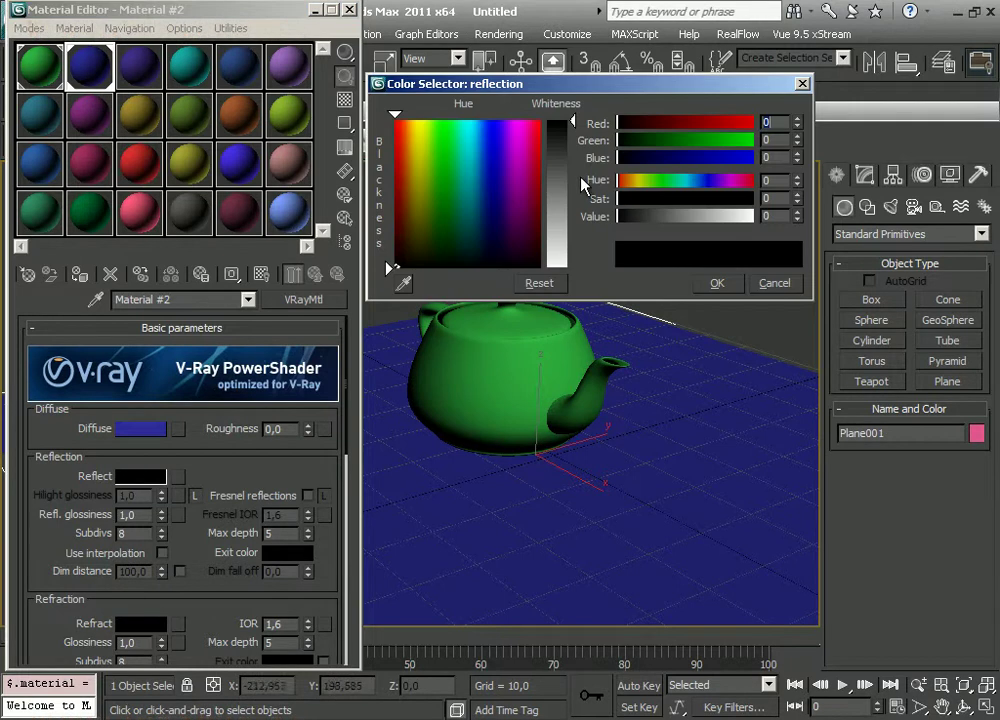
left_click_drag(573, 124, 573, 162)
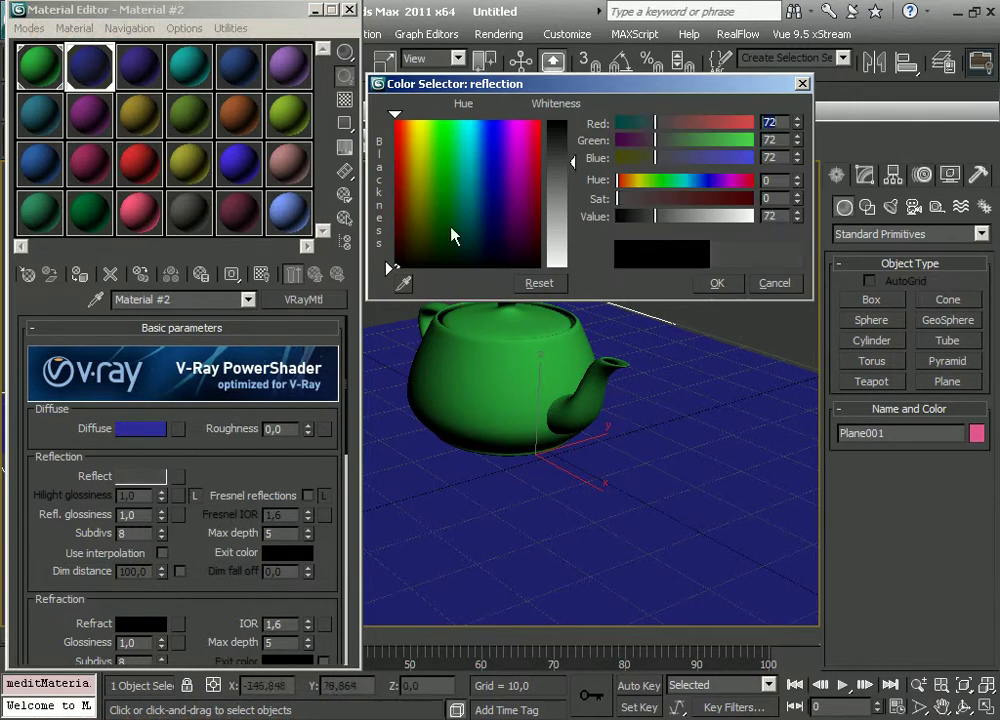
left_click(715, 285)
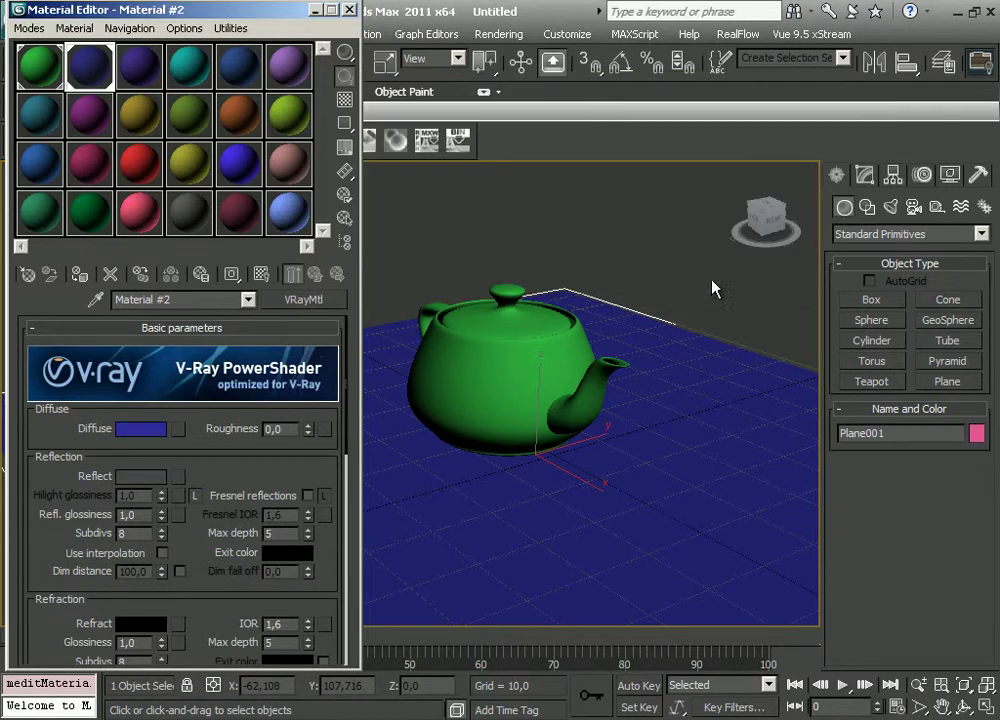
Render the teapot on the reflective plane, duplicate the frame buffer image, minimize the copy and close the render windows.
left_click(499, 34)
left_click(510, 55)
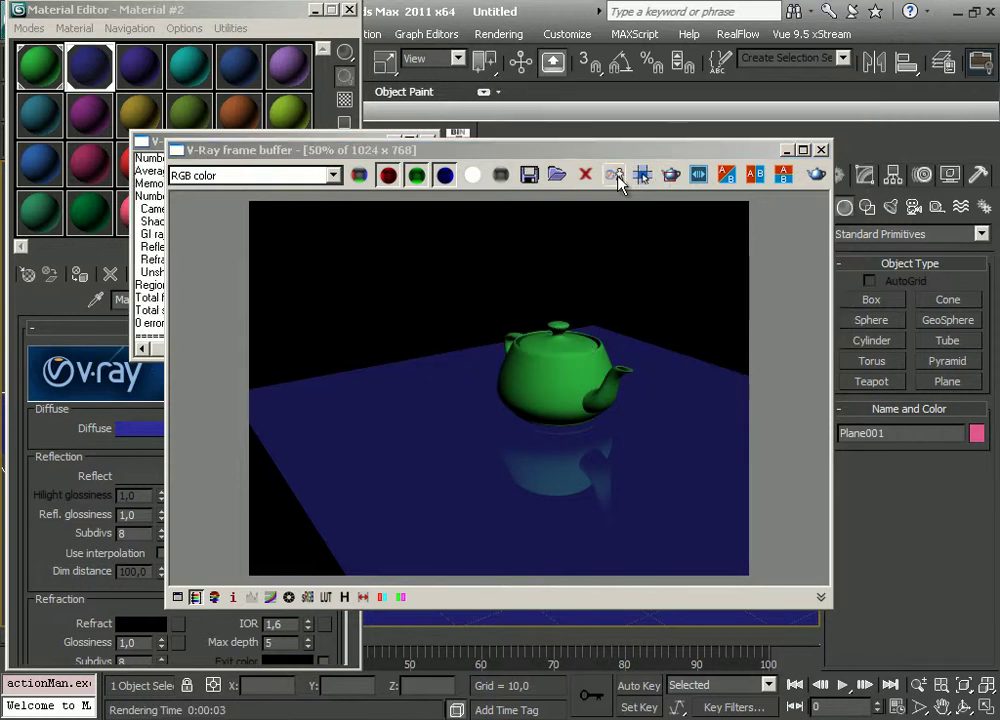
left_click(666, 177)
left_click_drag(500, 207, 314, 266)
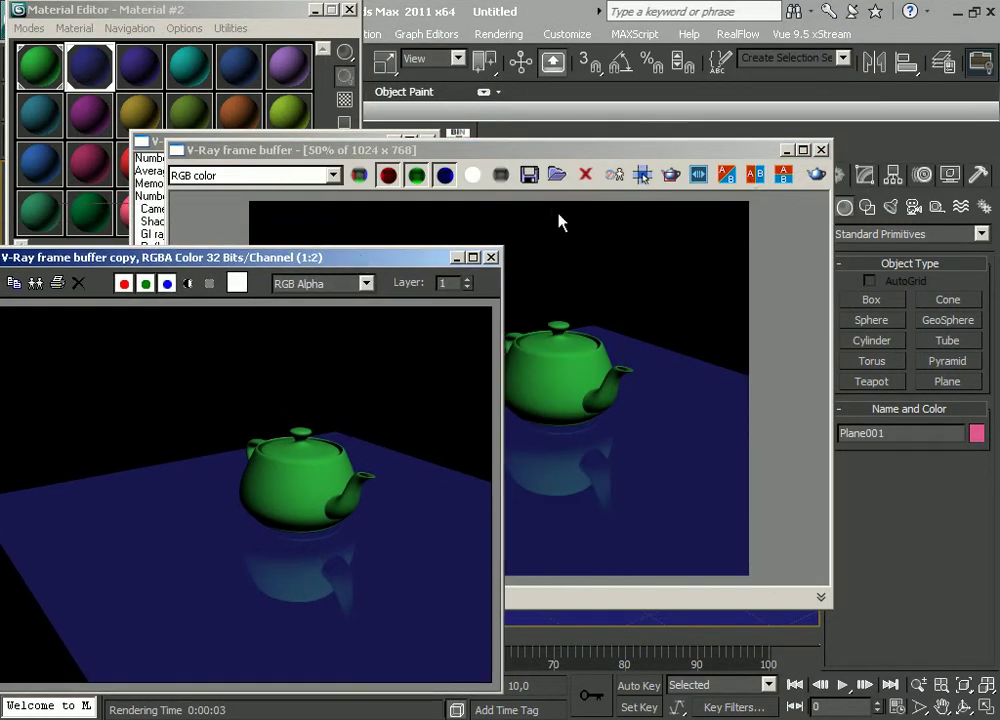
left_click(640, 128)
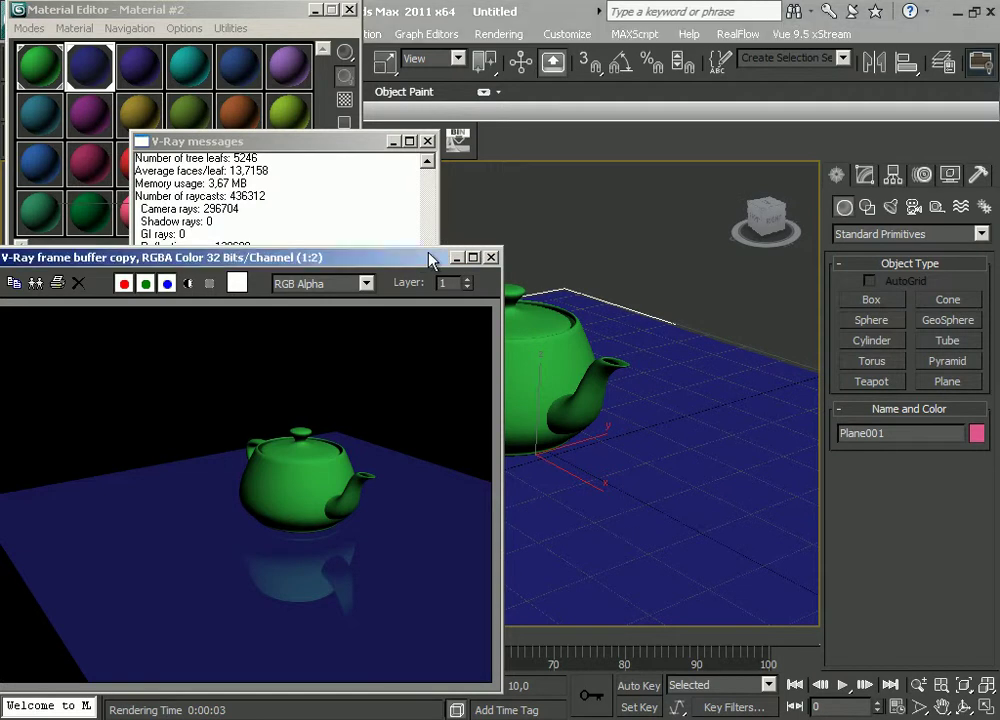
left_click_drag(417, 257, 584, 191)
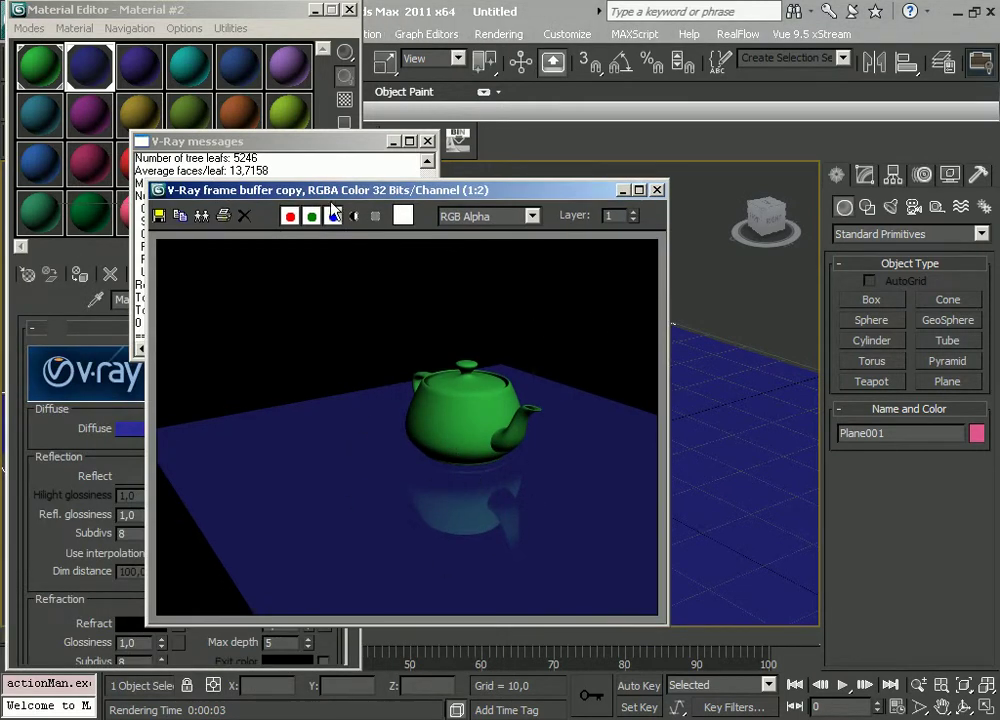
left_click(427, 141)
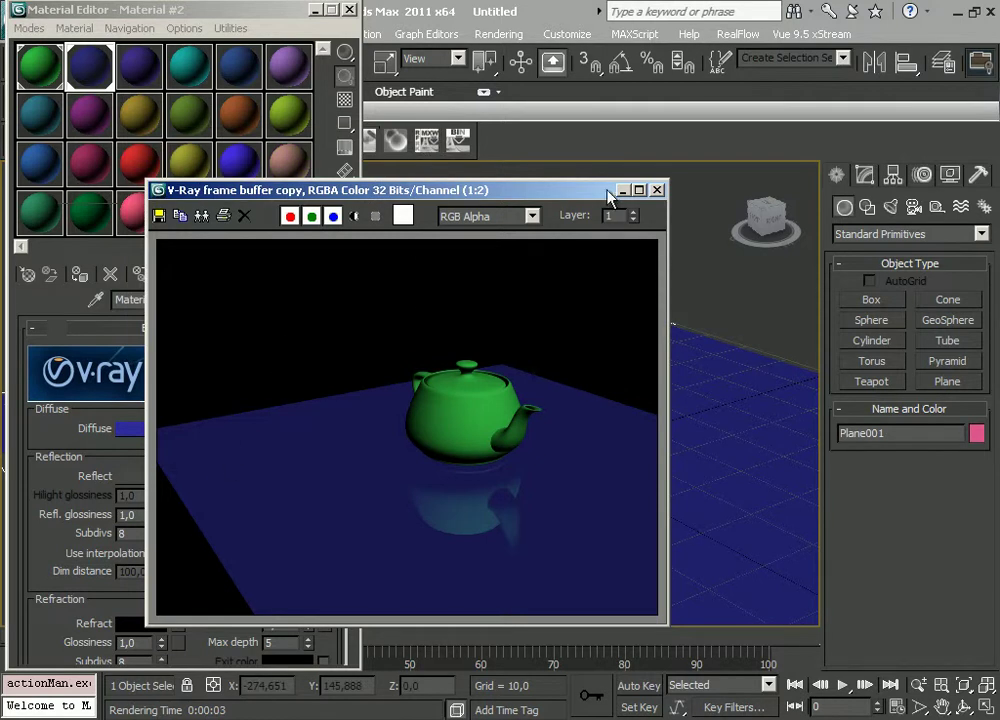
left_click(624, 191)
Set the ground plane material's reflection color to white and enable the checkered background in its sample slot.
left_click(140, 476)
left_click_drag(570, 122, 567, 270)
left_click(716, 283)
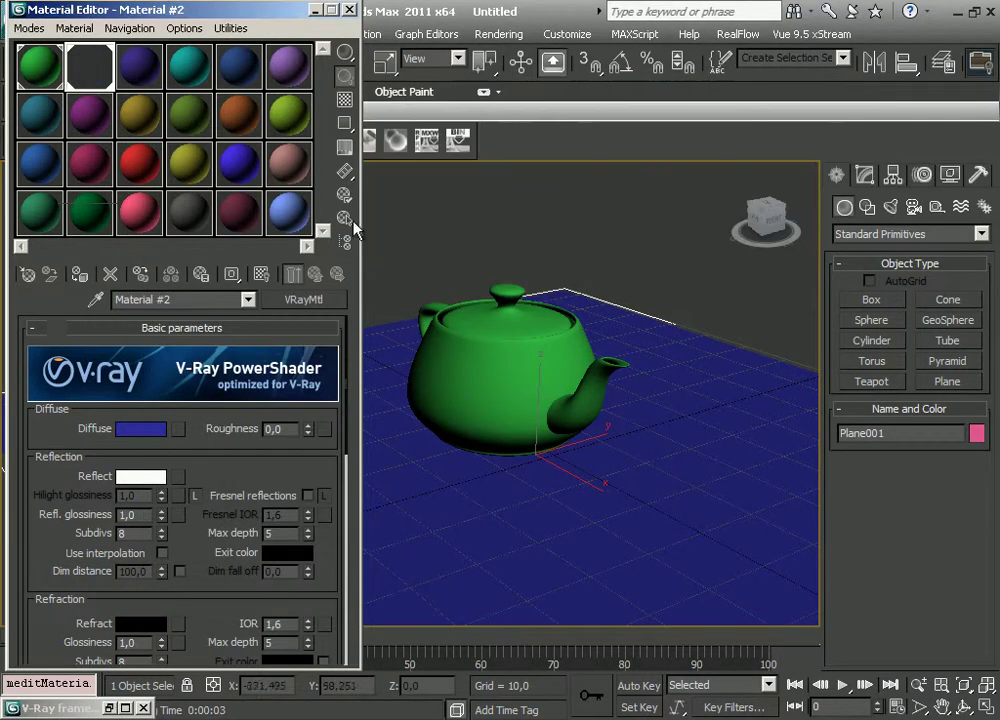
left_click(345, 100)
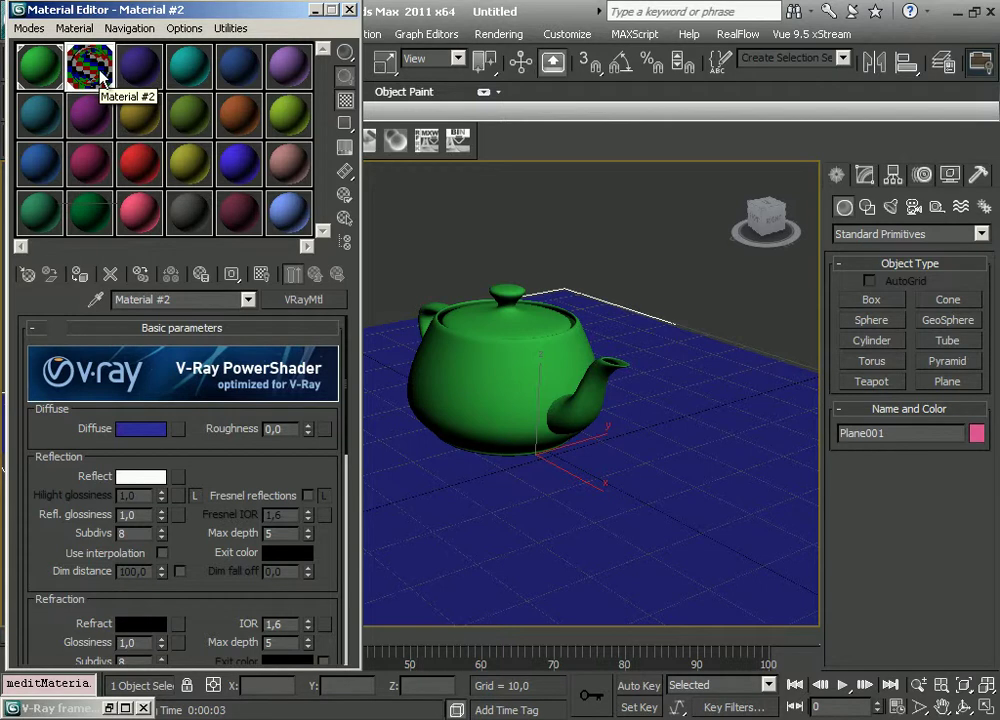
Render the teapot on the mirror-like plane and close the frame buffer and message windows.
left_click(498, 34)
left_click(501, 57)
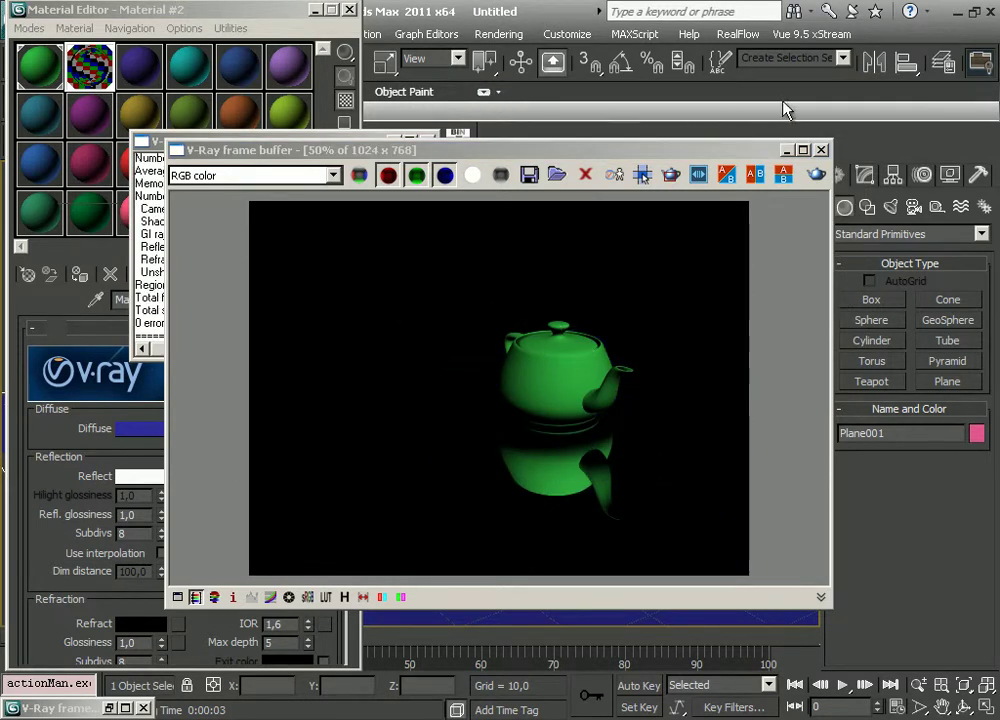
left_click(821, 151)
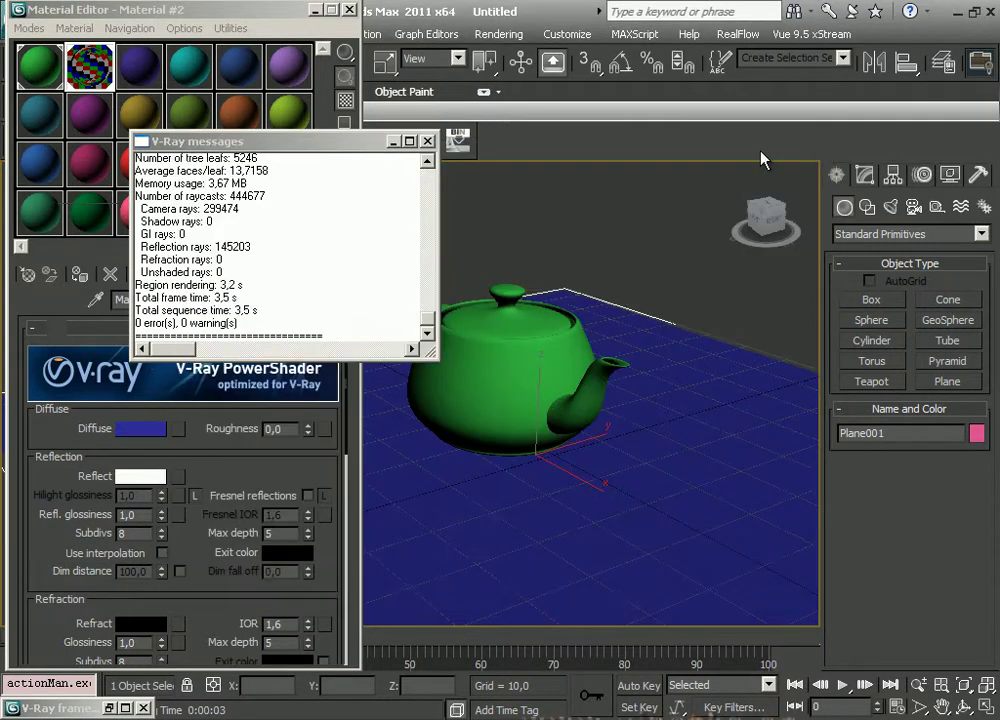
left_click(429, 140)
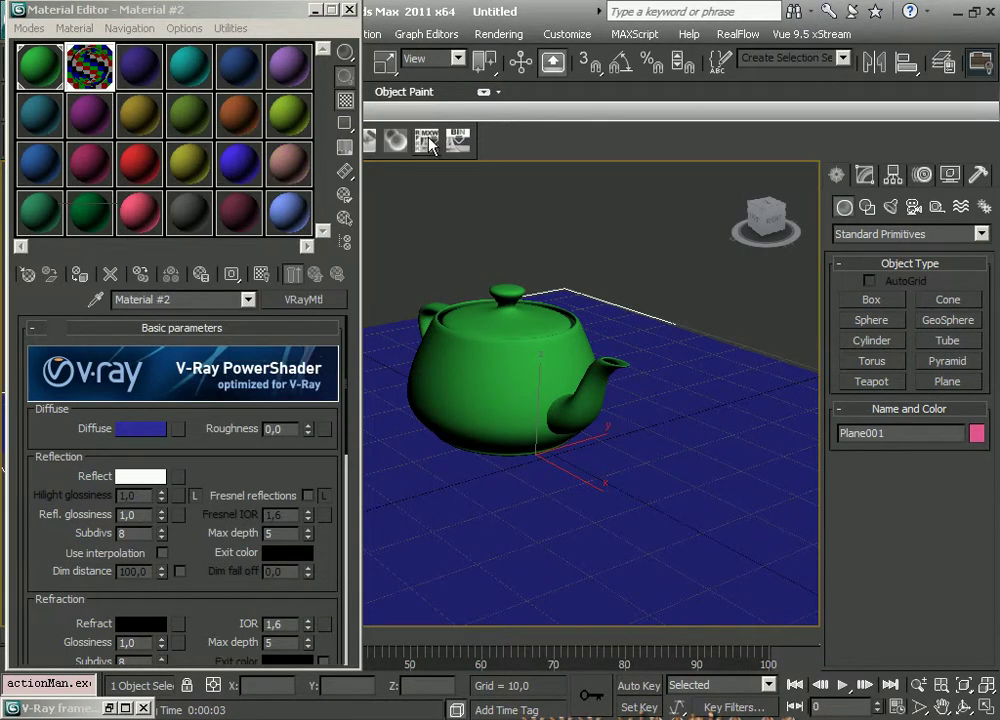
Assign a VRayHDRI map as the environment map and copy it into the third sample slot of the Material Editor.
key("8")
left_click(592, 244)
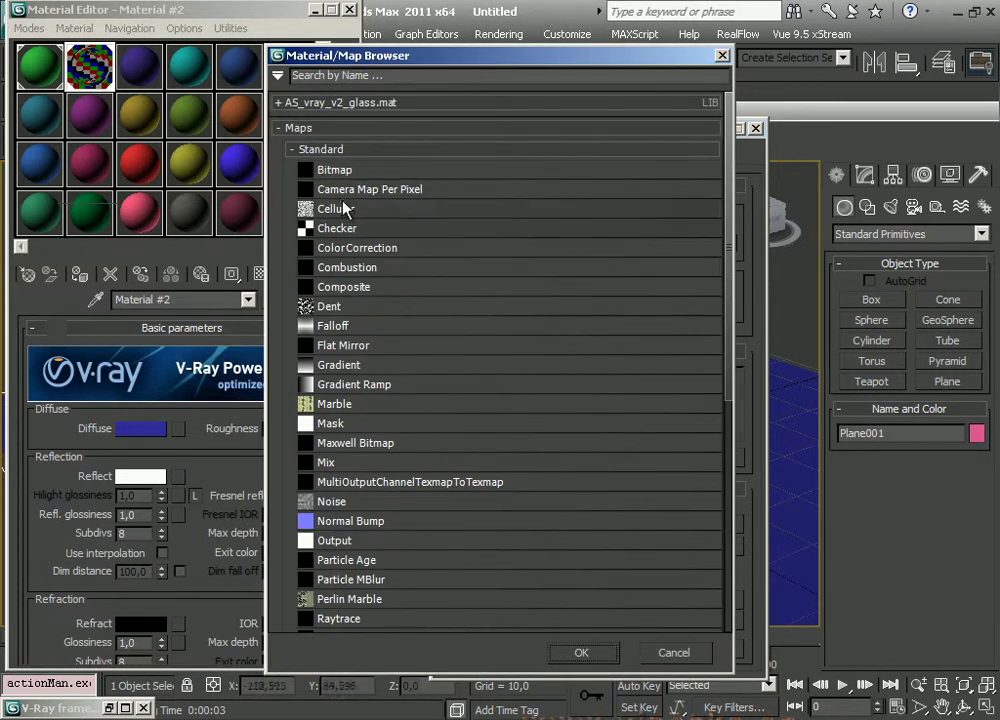
left_click(292, 150)
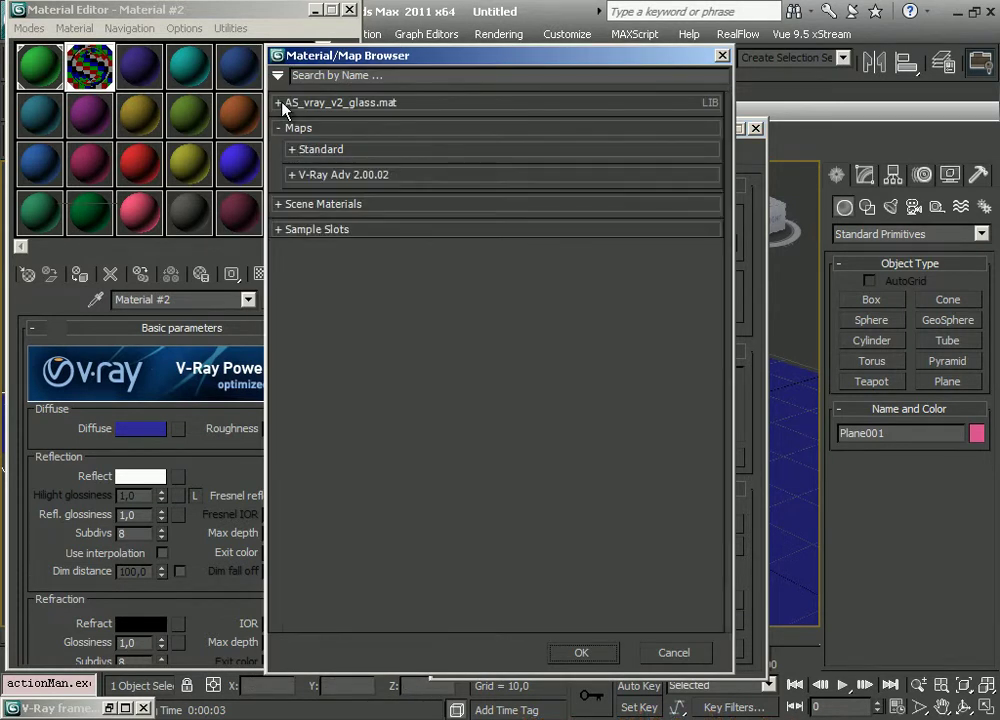
left_click(296, 176)
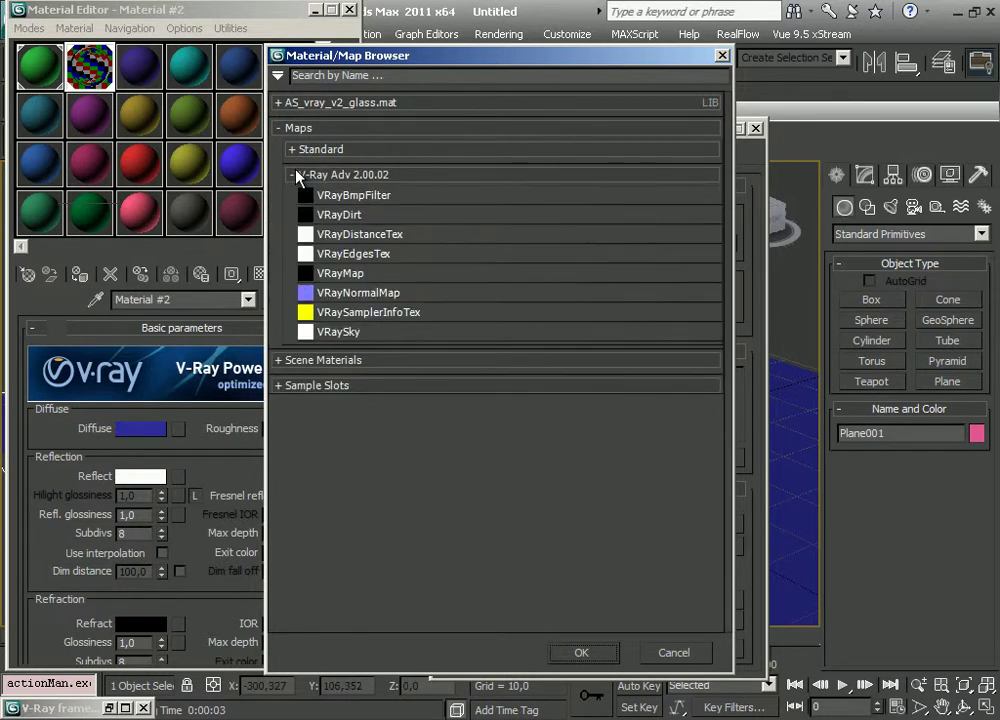
left_click(296, 175)
left_click(295, 149)
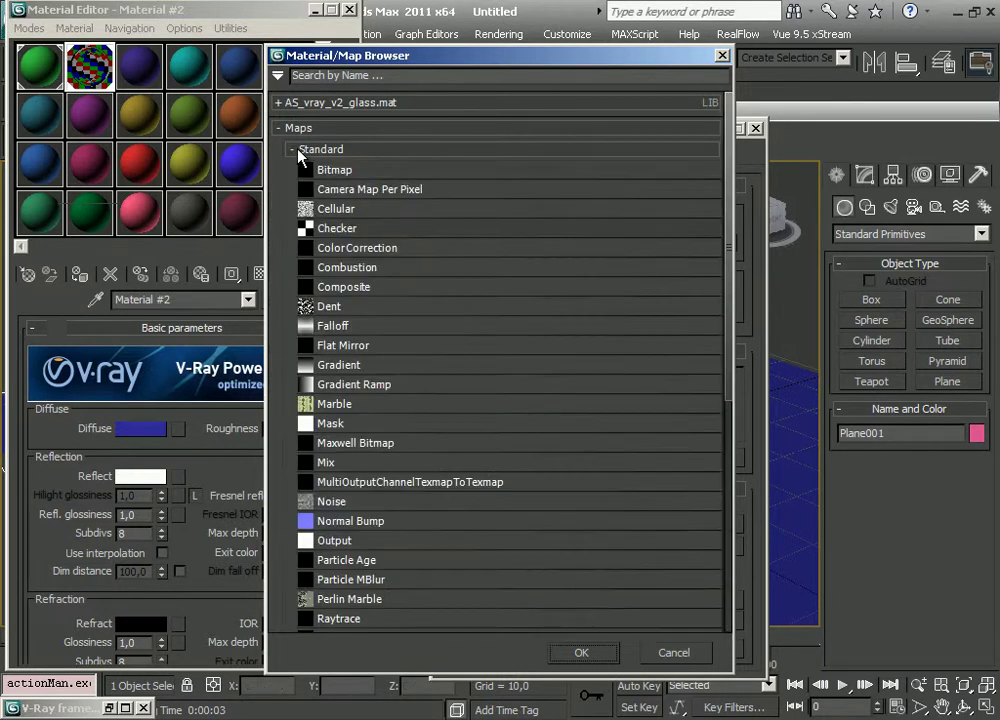
left_click_drag(730, 330, 732, 525)
double_click(386, 540)
left_click_drag(605, 242, 145, 67)
left_click(142, 393)
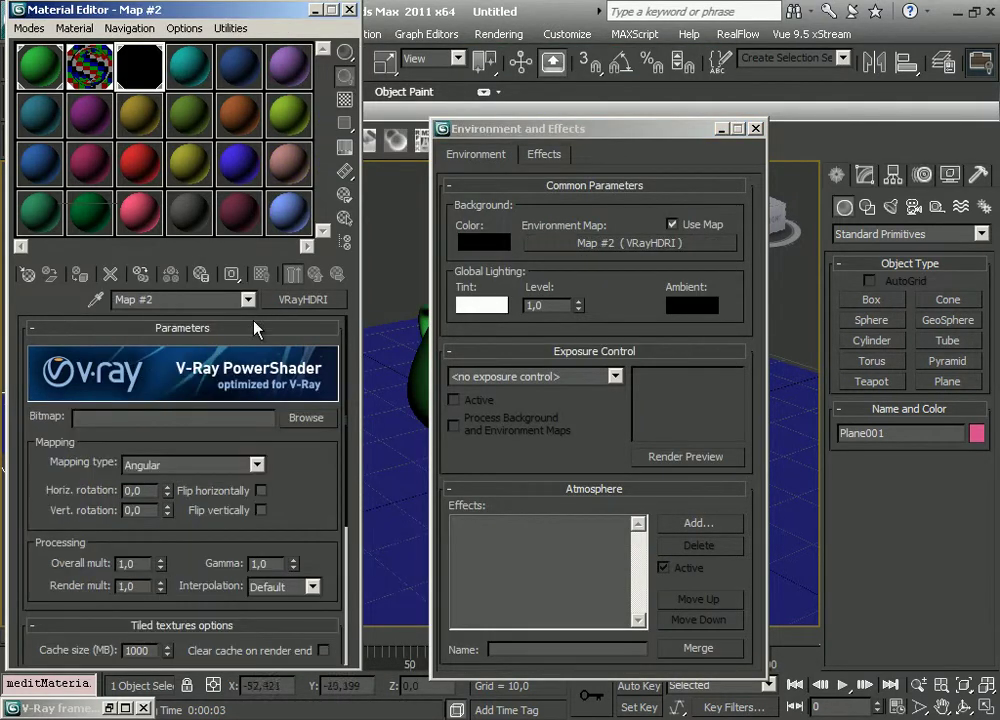
Load KC_outside_hi.hdr from the 3ds Max 2011 maps\HDRs folder as the VRayHDRI bitmap.
left_click(305, 417)
left_click(58, 310)
double_click(150, 123)
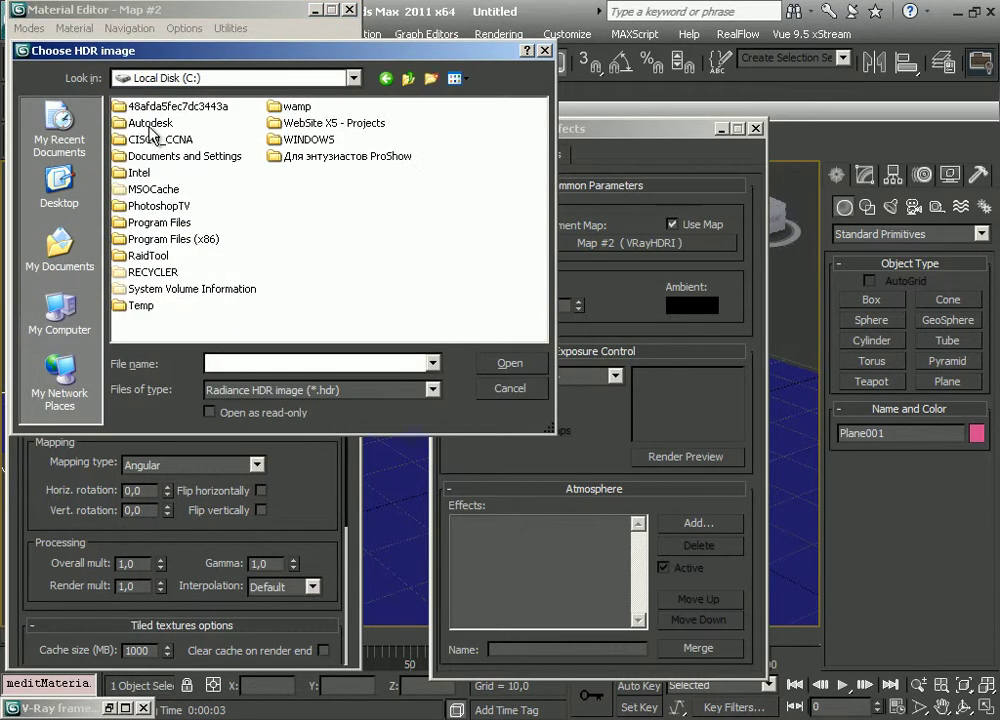
double_click(150, 124)
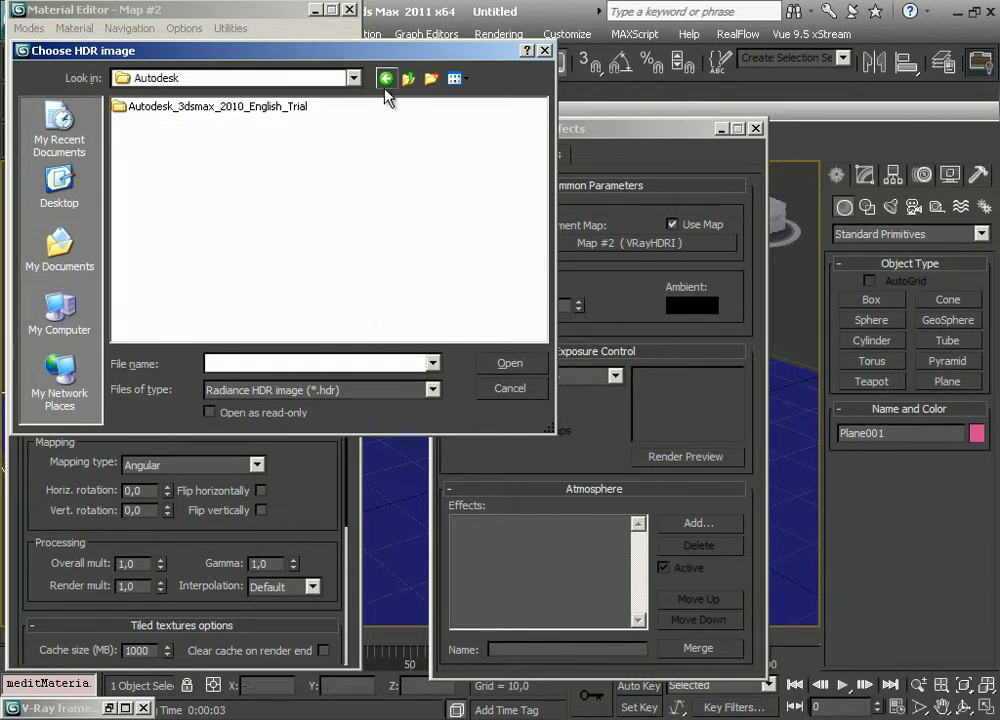
left_click(407, 79)
left_click(145, 122)
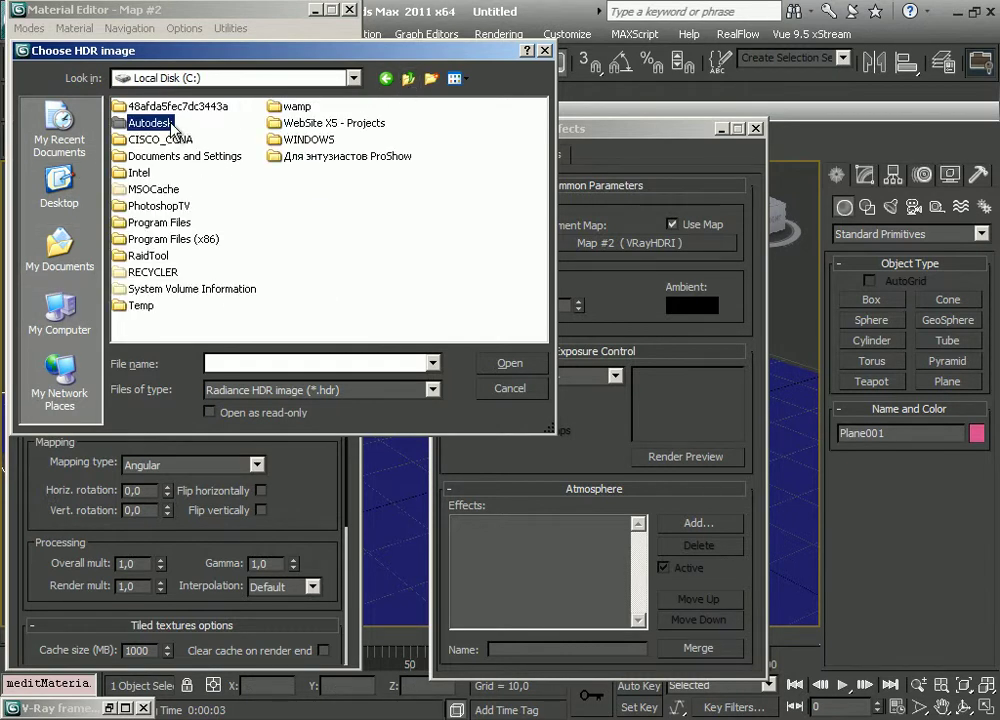
double_click(166, 223)
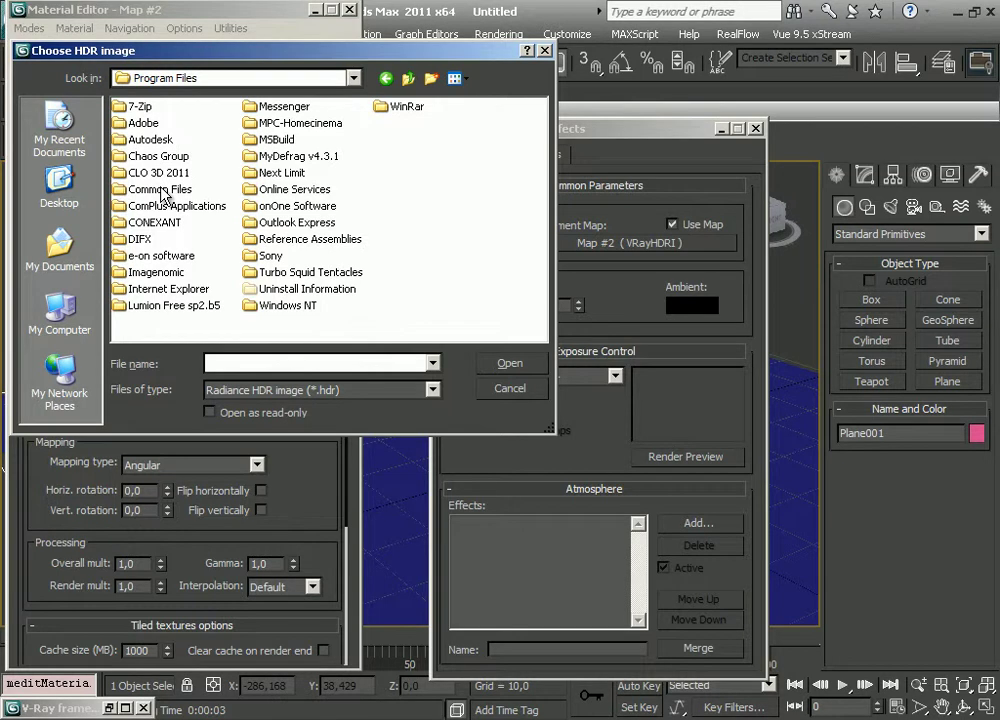
left_click(166, 141)
double_click(166, 141)
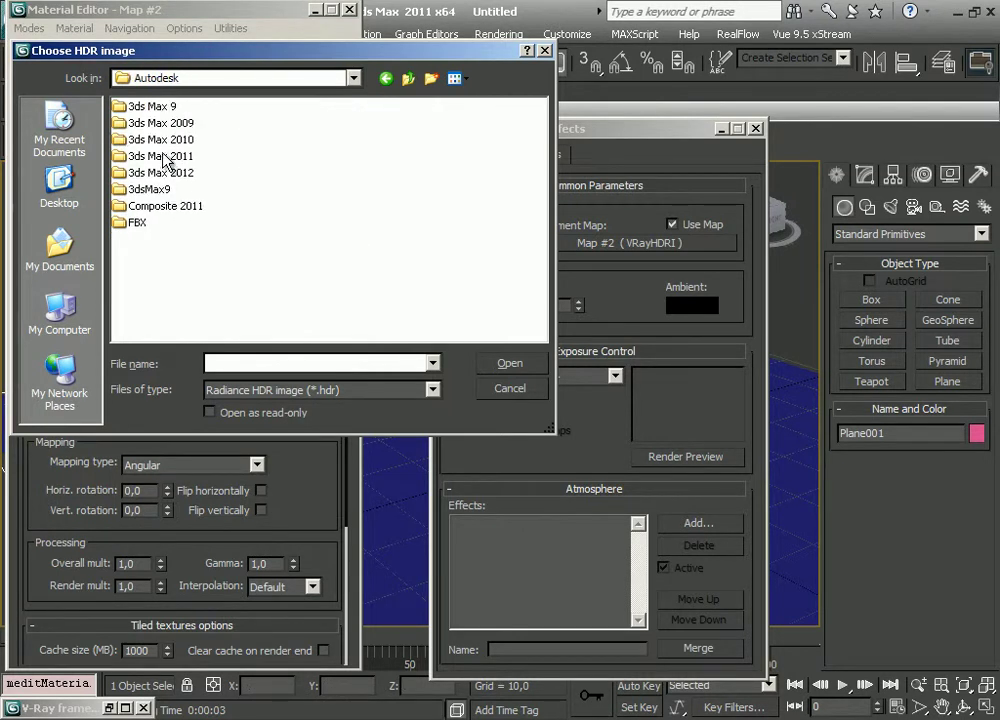
double_click(162, 156)
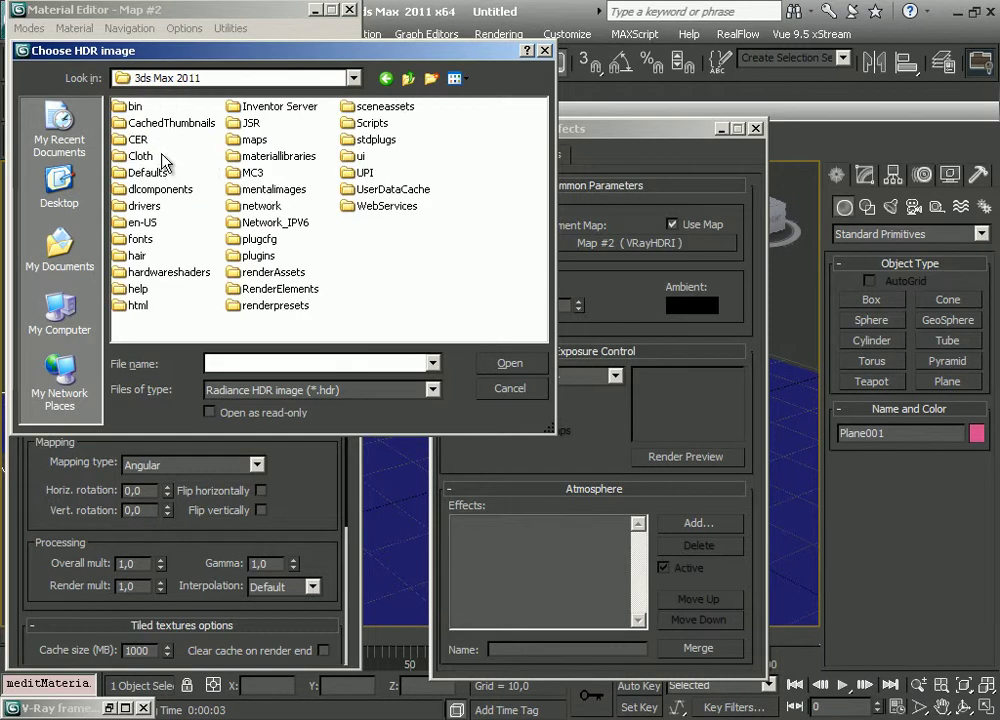
double_click(254, 140)
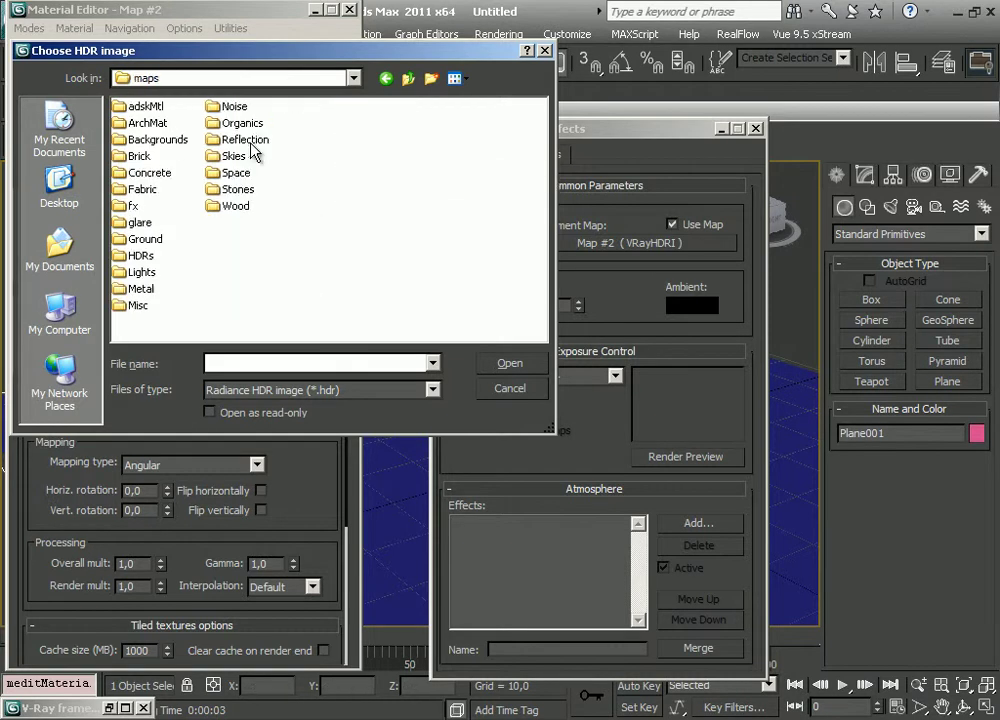
double_click(141, 257)
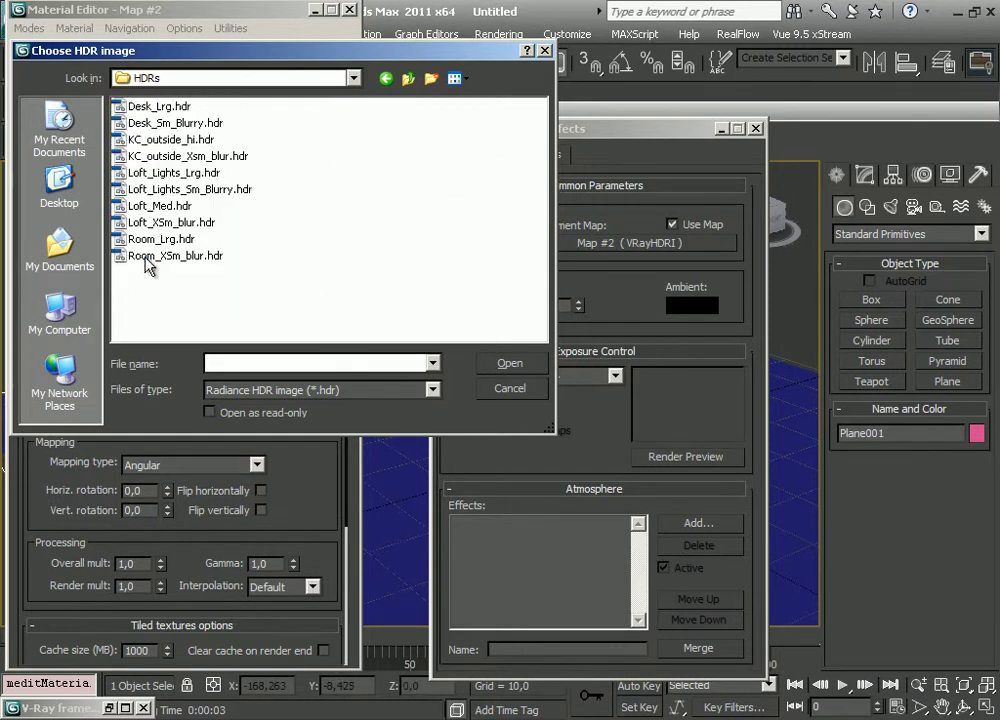
double_click(155, 145)
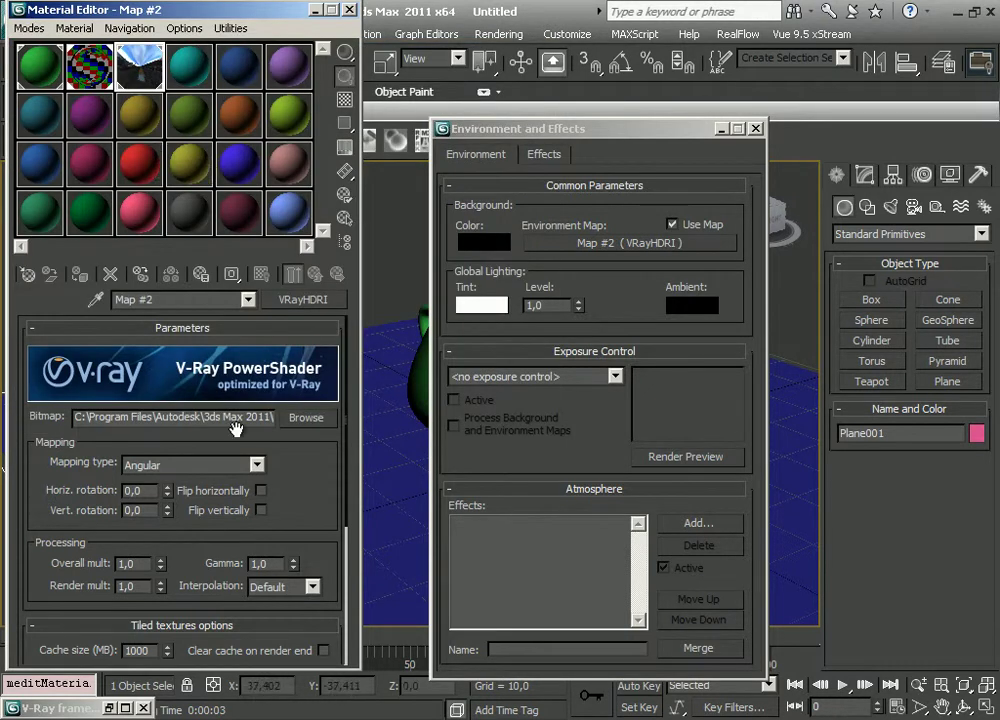
Set the HDRI map's mapping type to Spherical and close the environment settings.
left_click(257, 464)
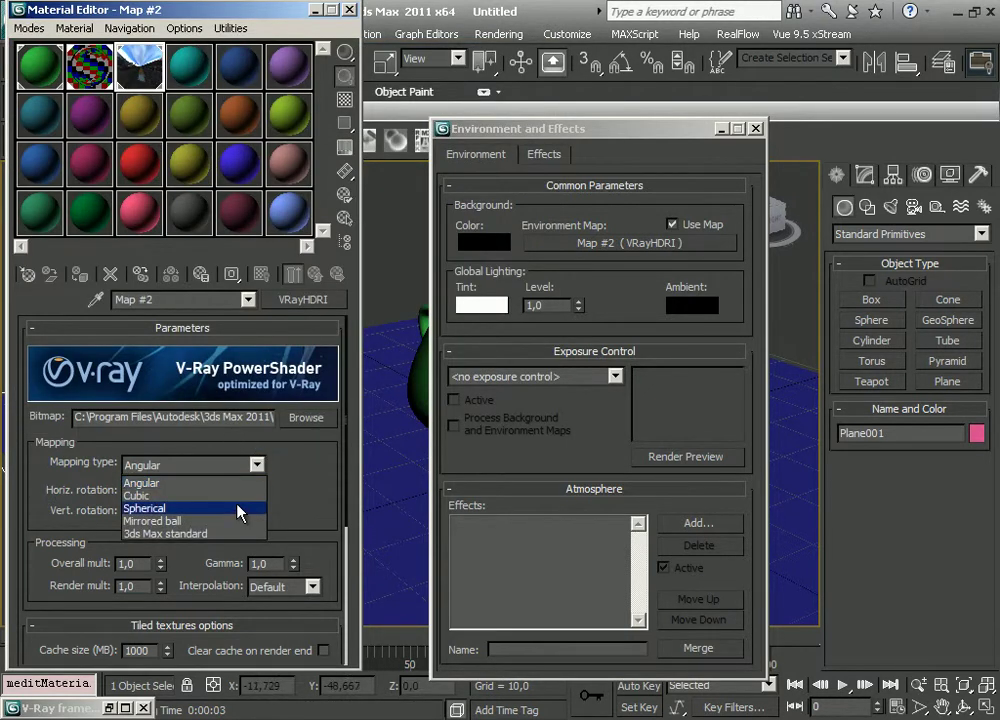
left_click(240, 509)
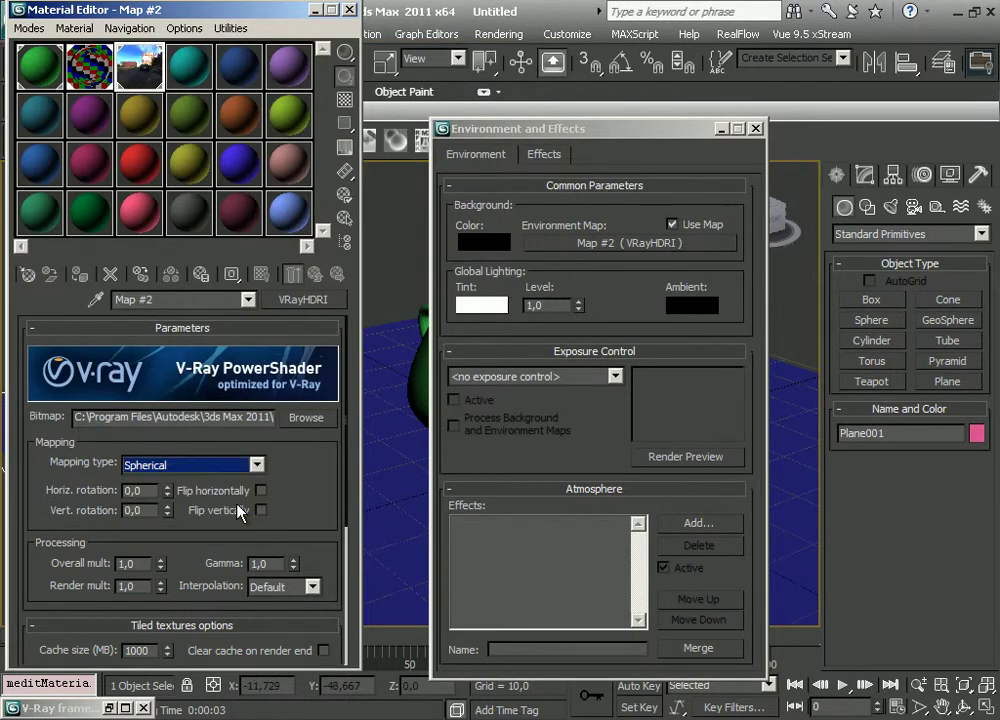
left_click(757, 129)
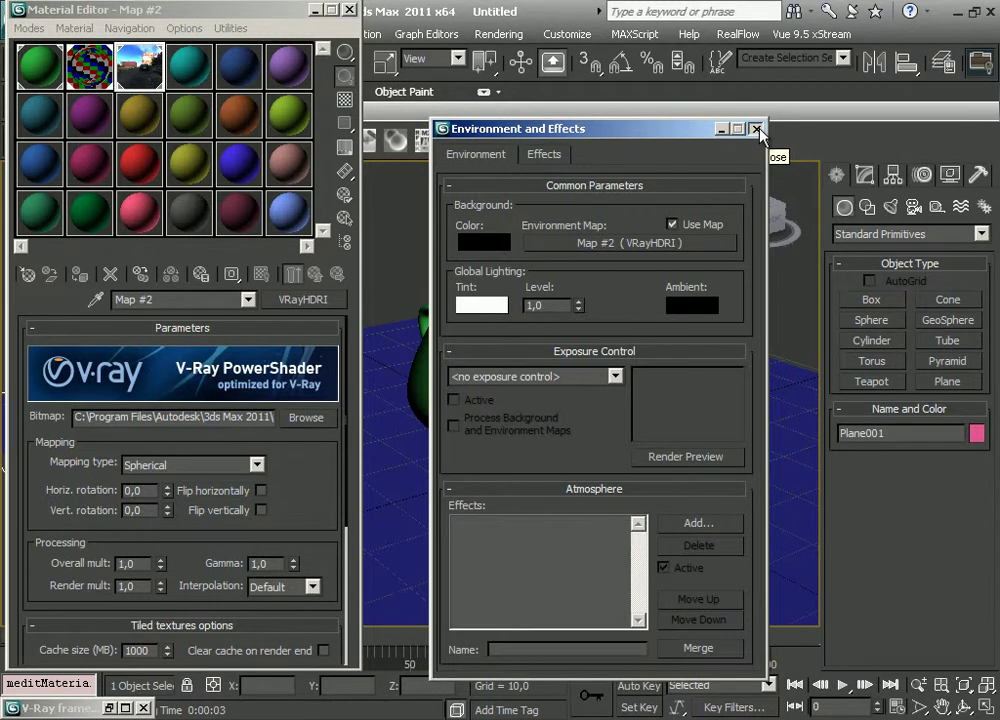
left_click(757, 129)
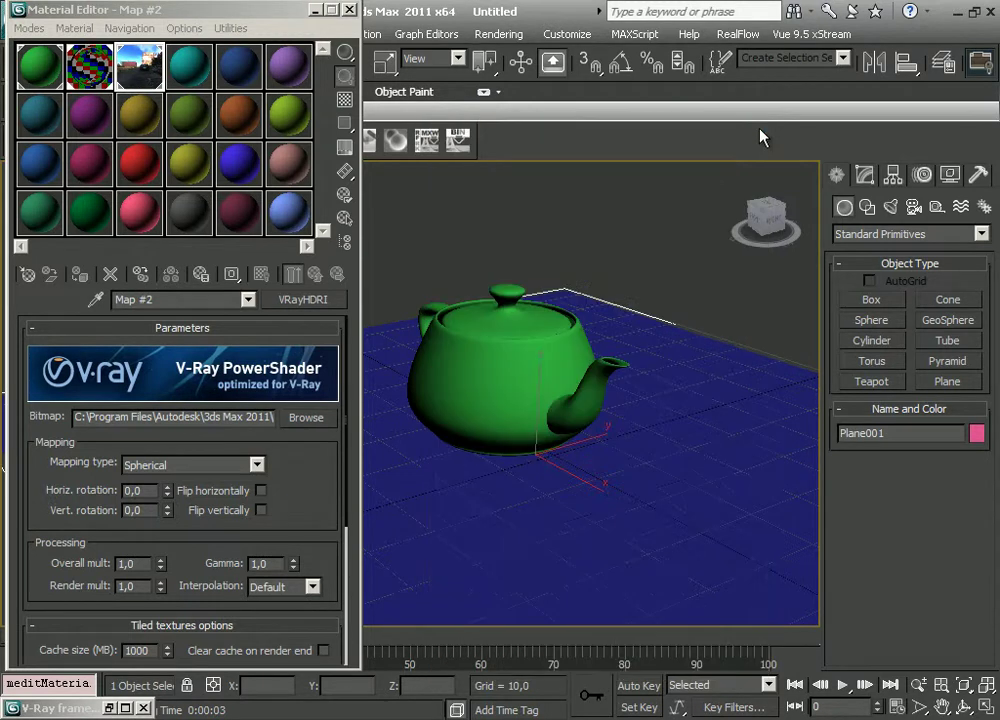
Render the scene with the HDRI environment, keep a minimized duplicate of the frame buffer image and close the render windows.
left_click(498, 34)
left_click(509, 56)
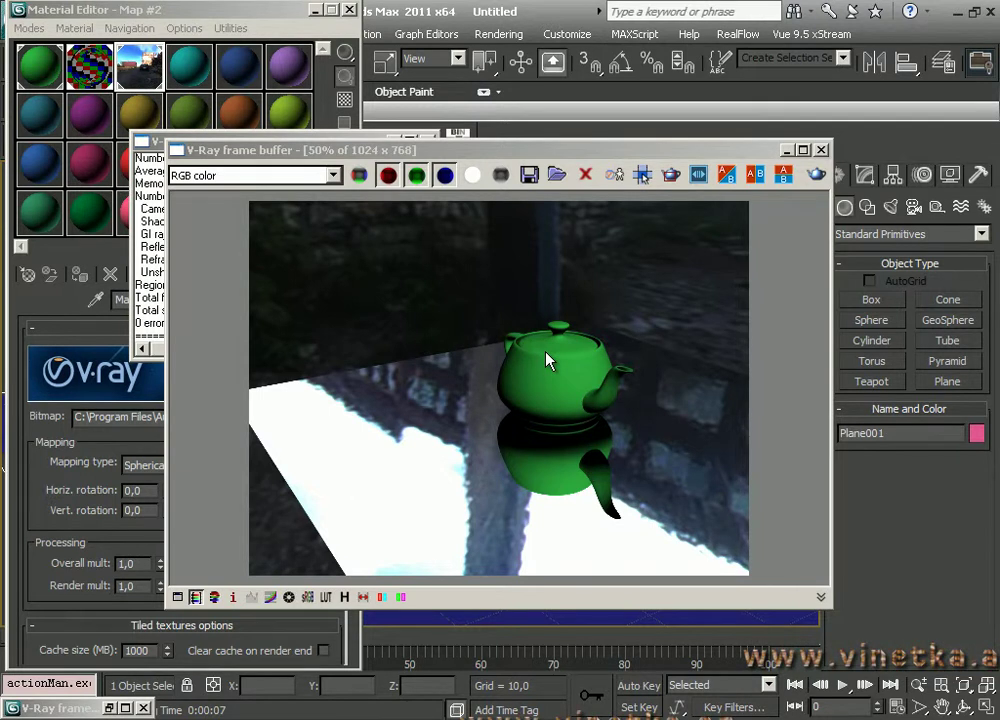
left_click(618, 177)
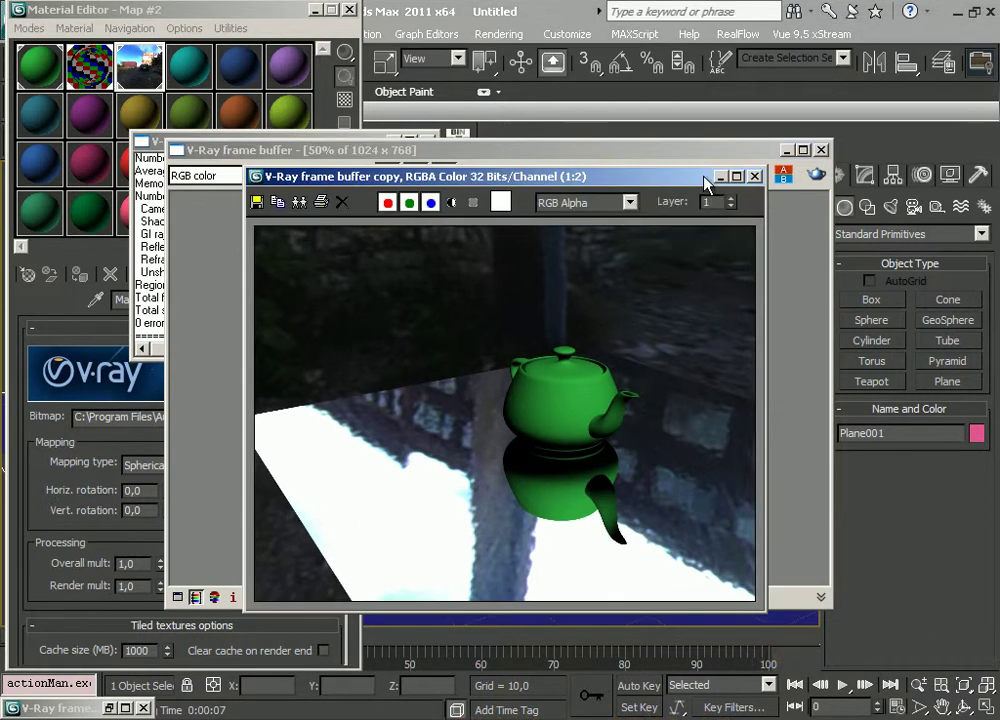
left_click(820, 149)
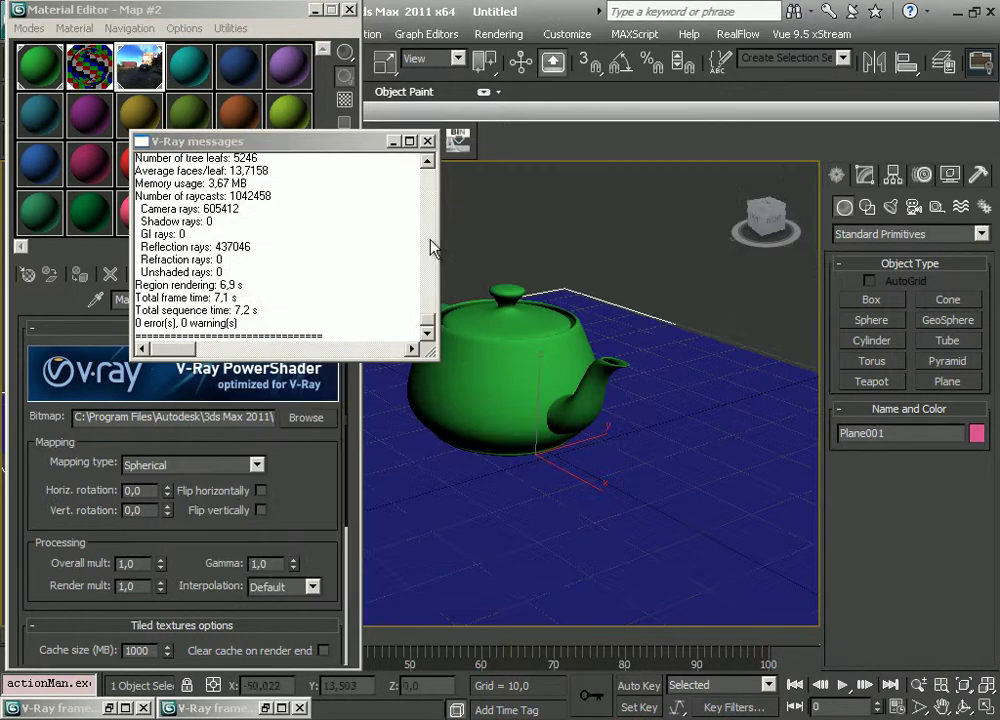
left_click(427, 141)
Unlock the ground plane material's highlight glossiness and set it to 0,33.
key("Up")
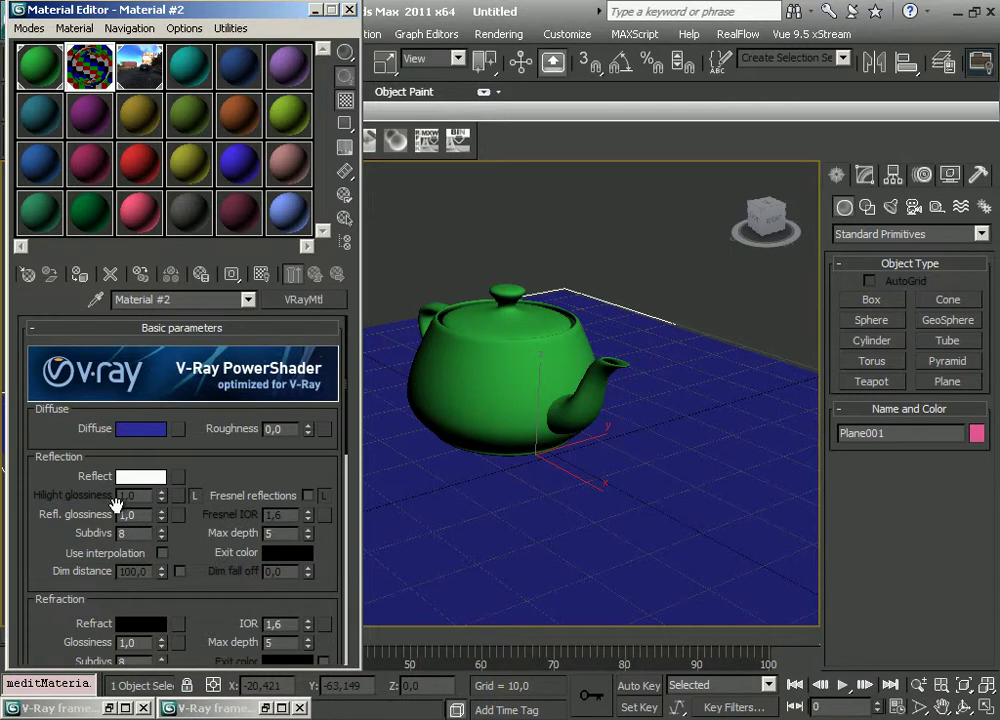
left_click(196, 496)
left_click(161, 492)
left_click(161, 499)
mouse_move(161, 503)
left_mouse_down()
mouse_move(161, 536)
mouse_move(163, 513)
mouse_move(166, 521)
left_mouse_up()
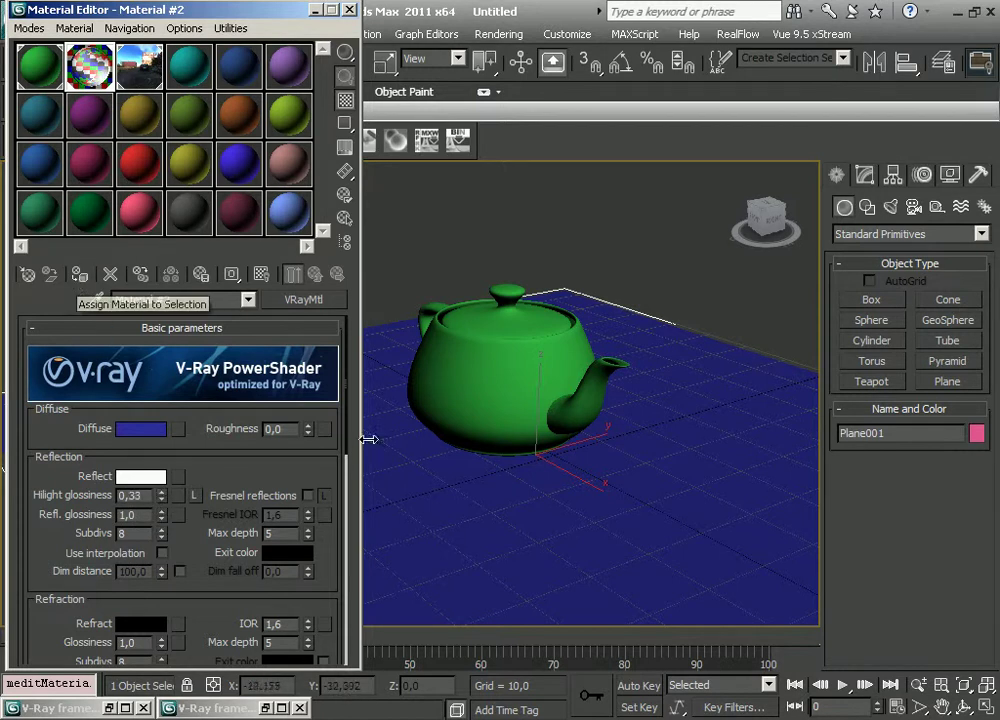
Render the scene with the changed highlight glossiness, duplicate the image and reopen the previous HDRI render copy for comparison.
left_click(457, 451)
key("shift+q")
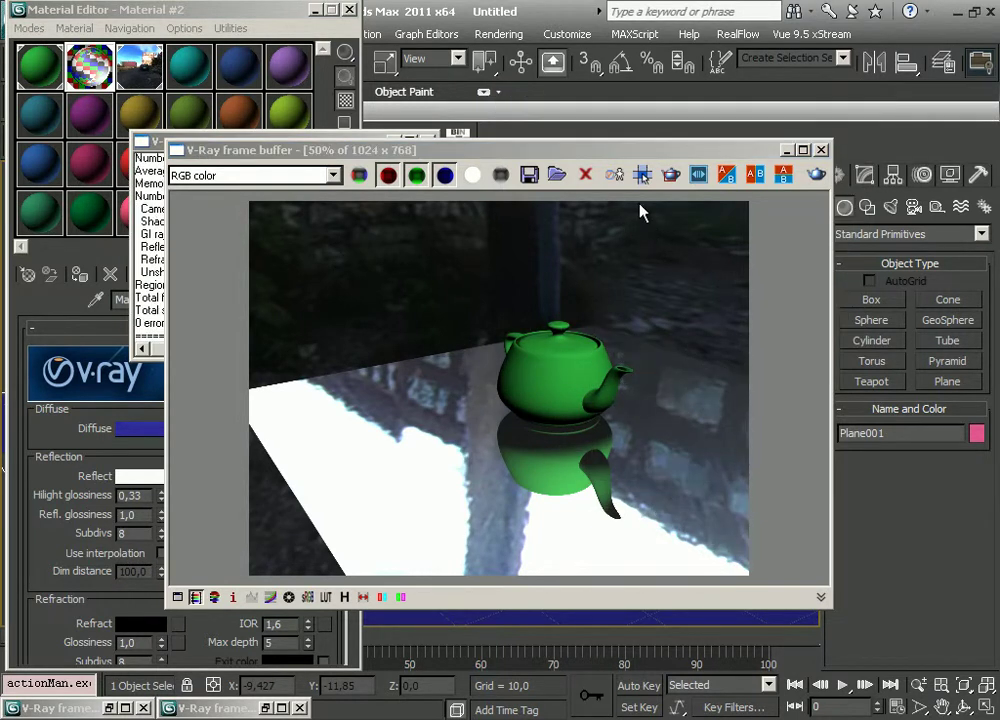
left_click(614, 175)
double_click(268, 708)
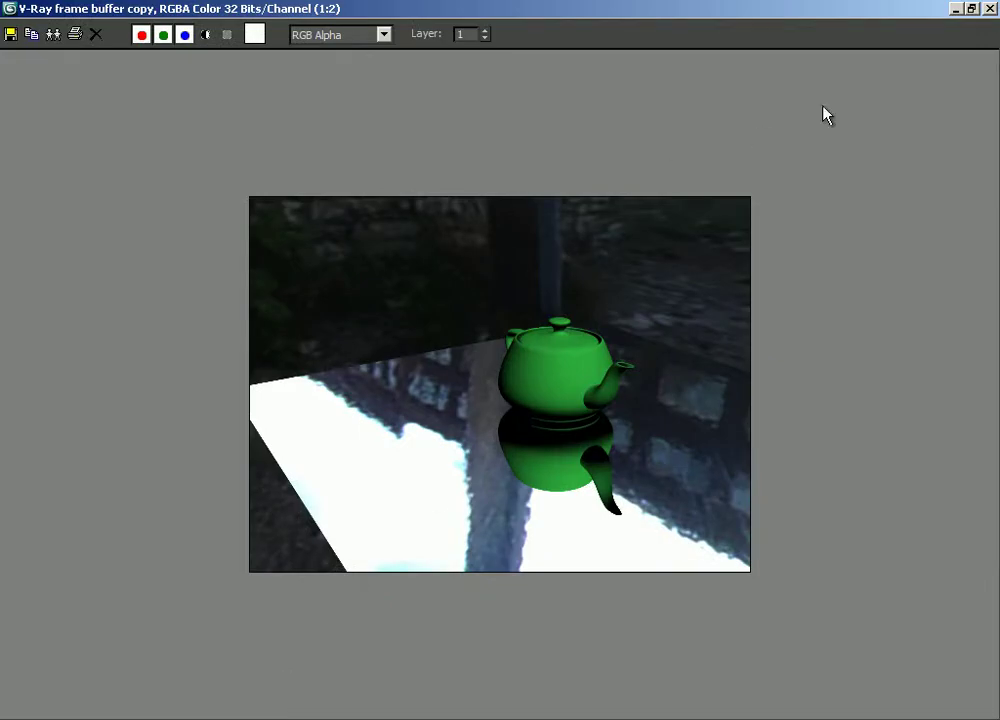
Compare the two duplicated HDRI renders side by side, then close the render copies and the frame buffer.
left_click(970, 8)
left_click_drag(562, 178, 388, 176)
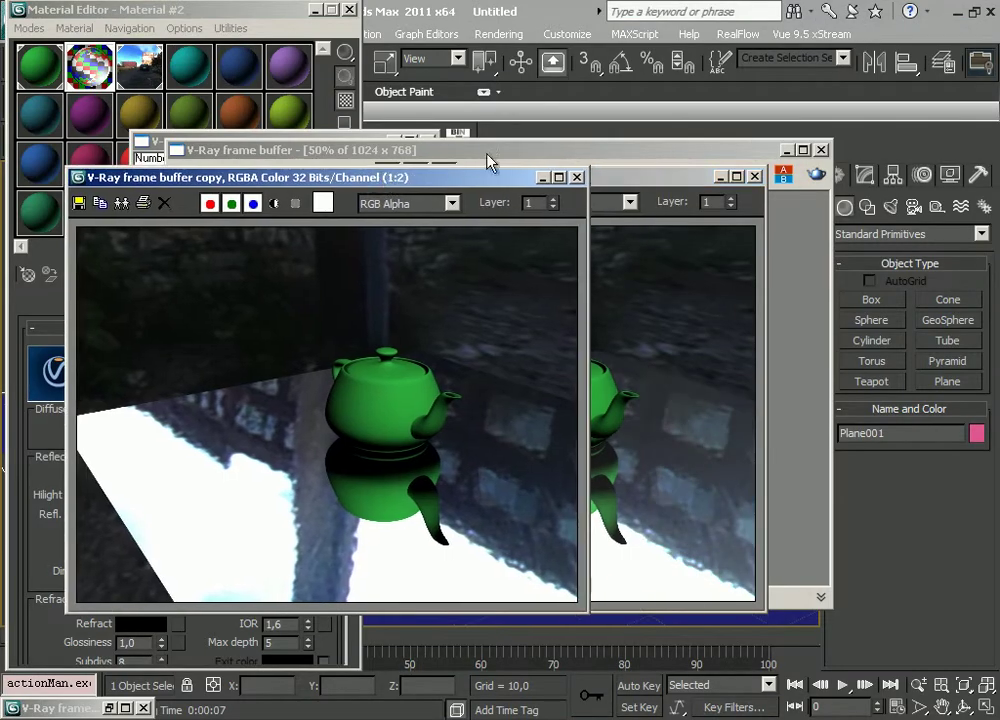
left_click_drag(636, 177, 866, 185)
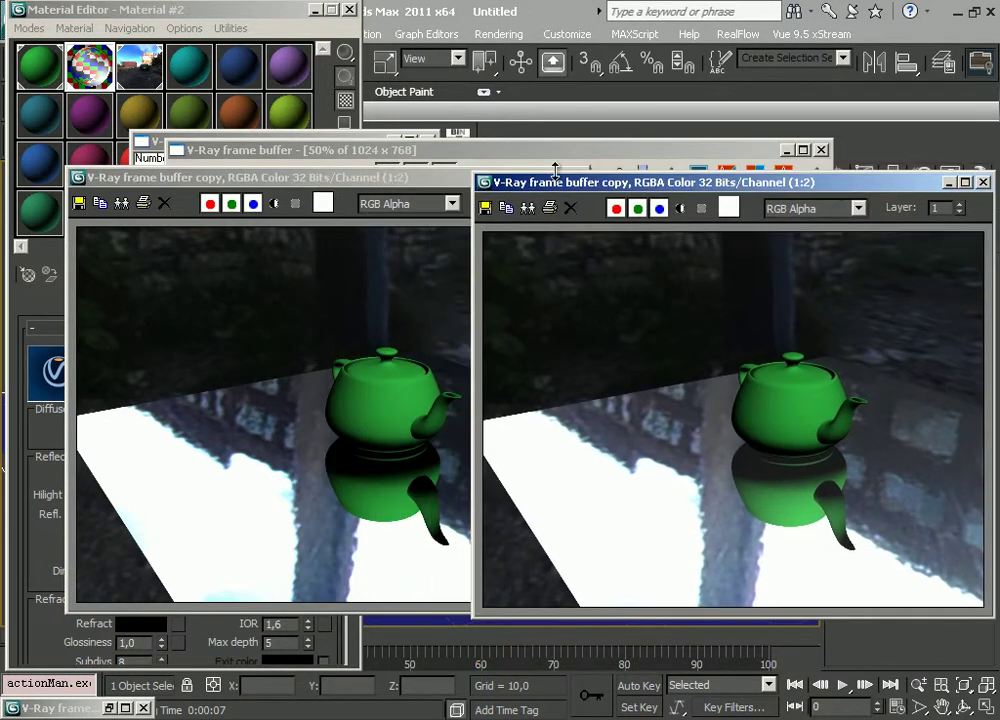
left_click(445, 192)
left_click(577, 178)
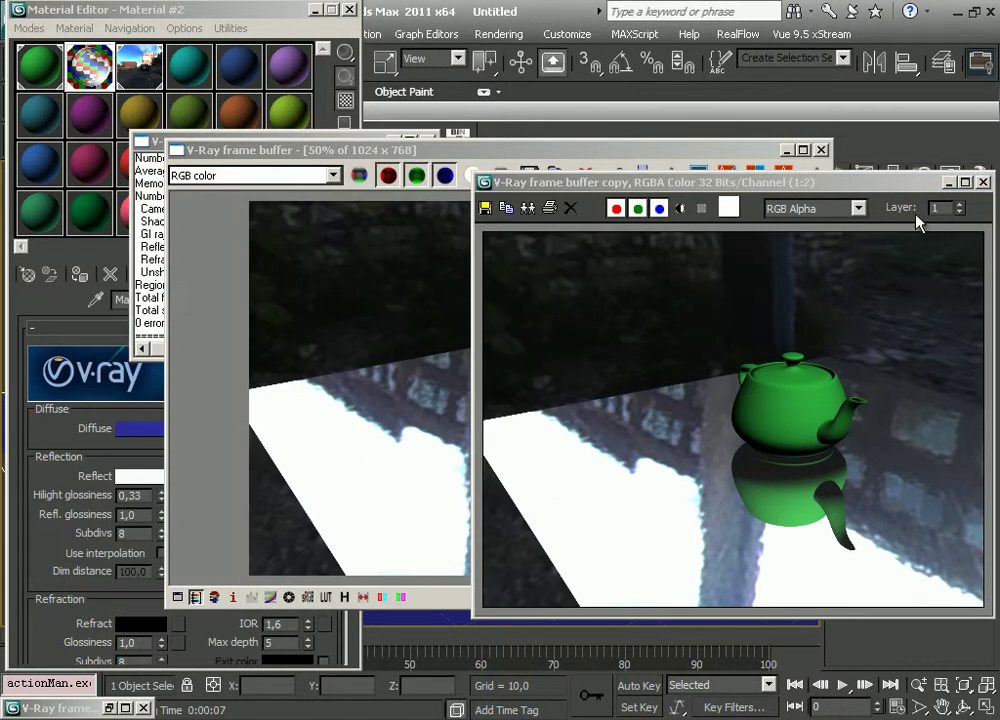
left_click(775, 150)
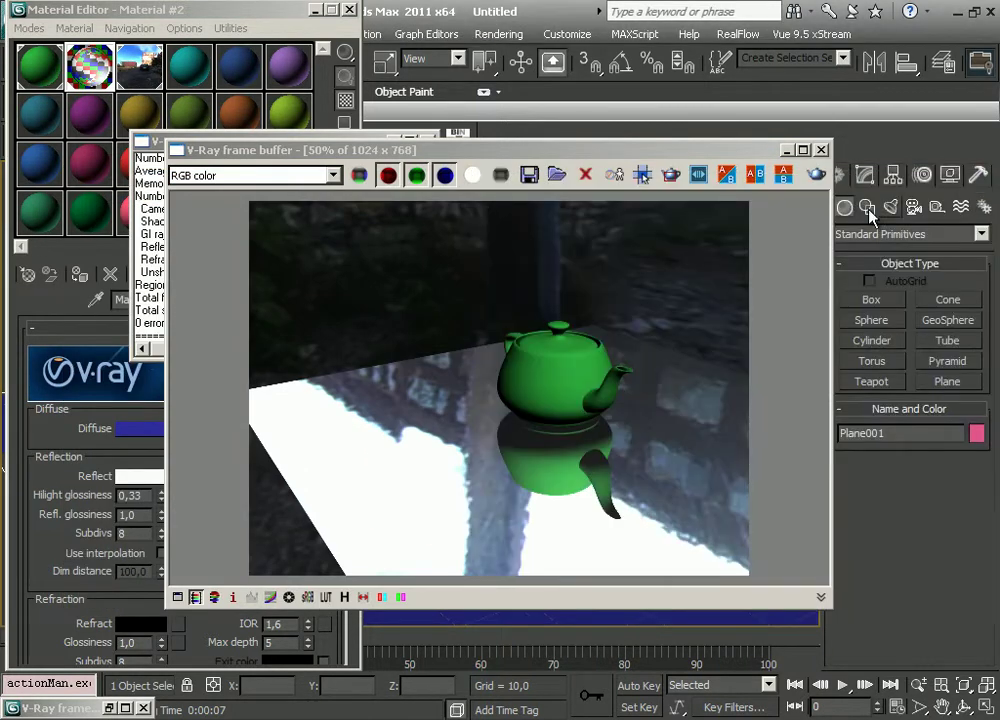
left_click(822, 150)
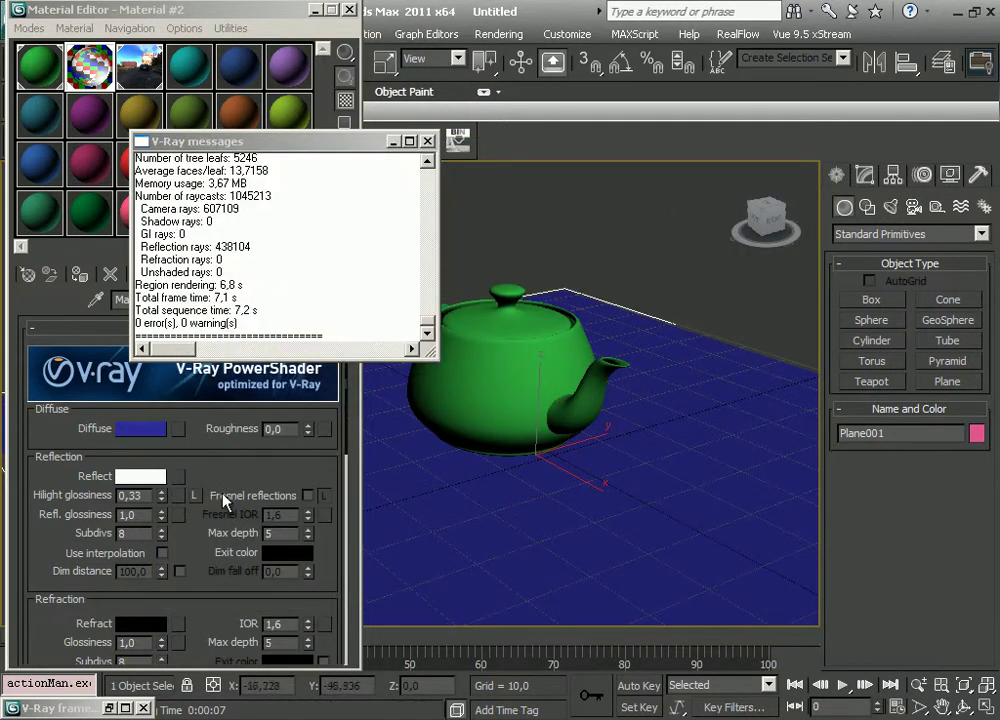
Lock the ground plane material's highlight glossiness to its reflection glossiness and set the reflection glossiness to 0,62.
left_click(196, 496)
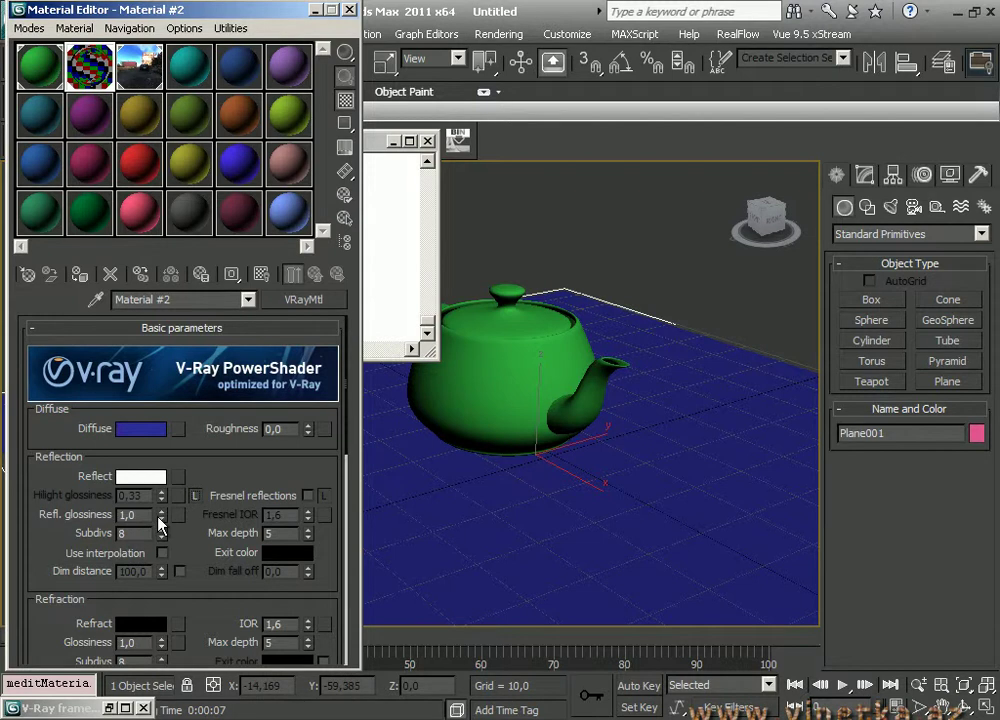
left_click(160, 519)
left_click_drag(160, 527, 162, 557)
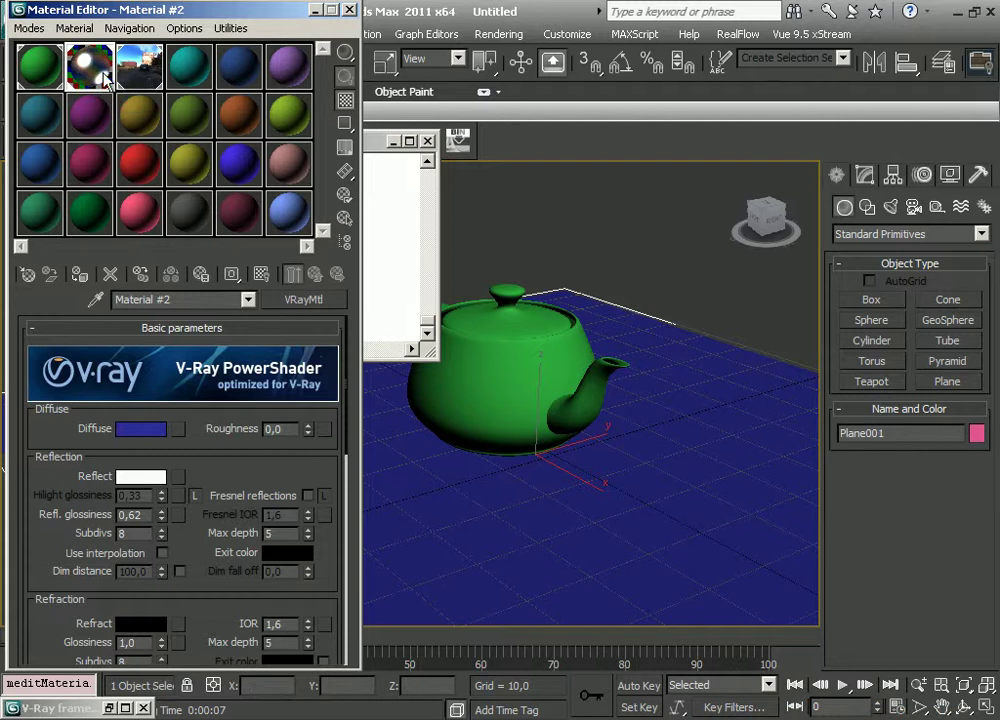
Change the ground plane material's diffuse colour to dark olive with red 86, green 83 and blue 45.
left_click(143, 429)
mouse_move(490, 195)
left_mouse_down()
mouse_move(418, 141)
mouse_move(417, 240)
left_mouse_up()
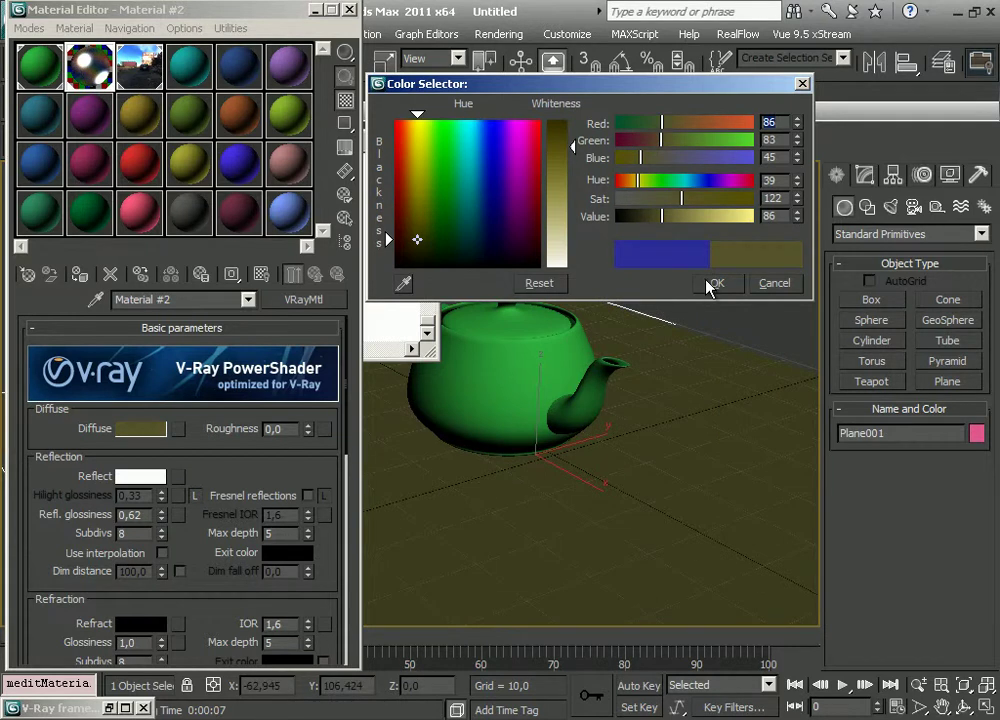
left_click(712, 284)
Start a test render with the glossy reflection settings, cancel it partway and close the frame buffer.
key("shift+q")
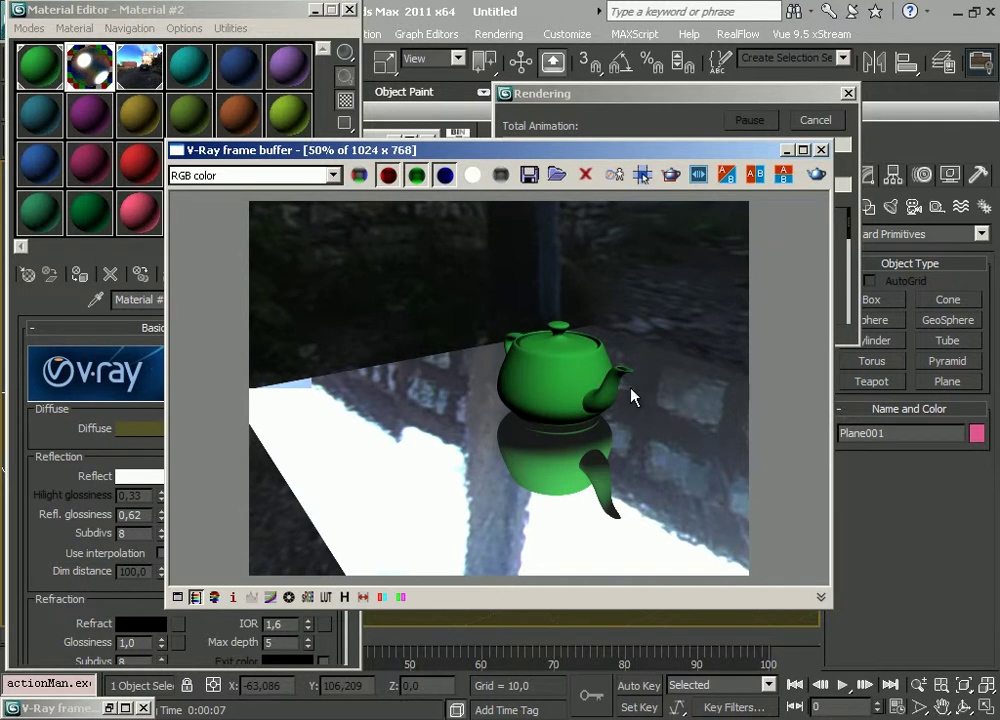
left_click(661, 131)
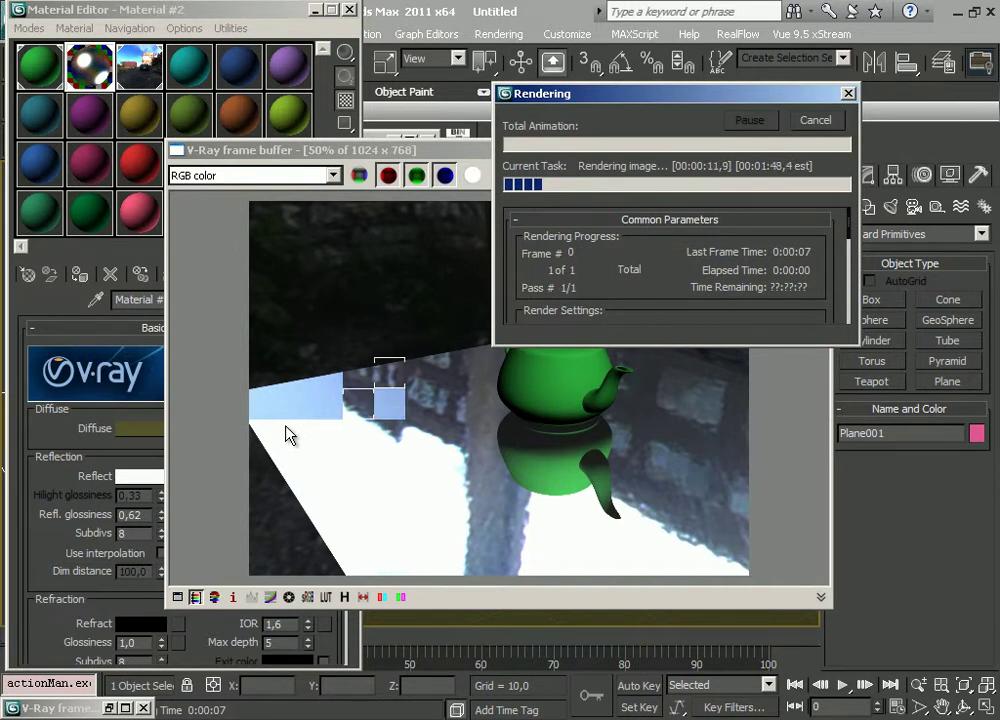
left_click(826, 128)
left_click(822, 150)
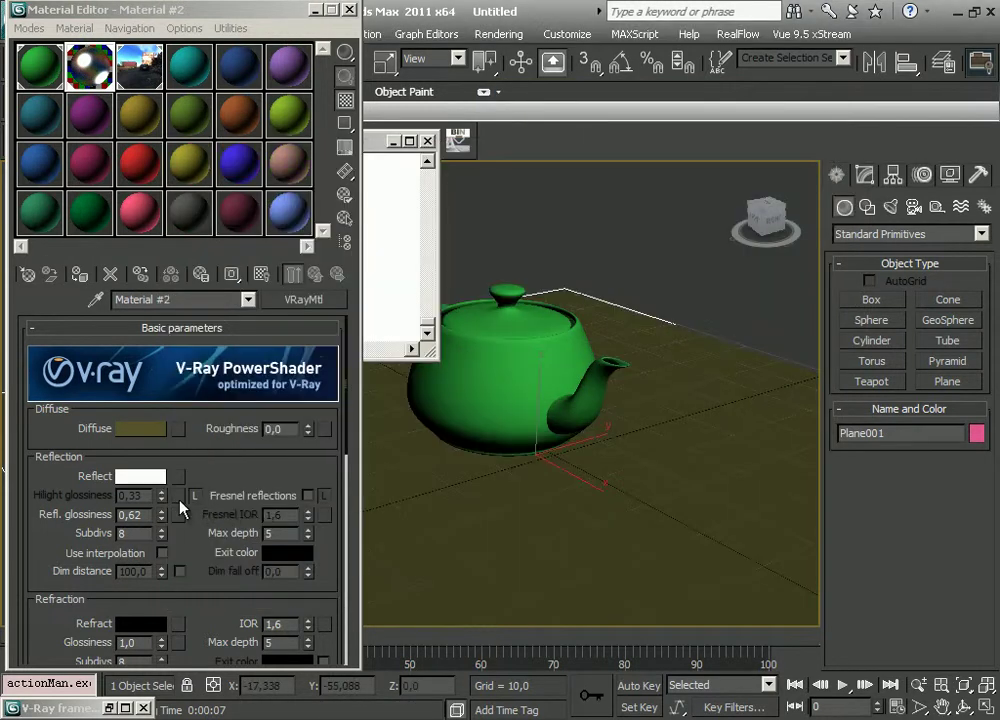
Set the ground plane material's reflection glossiness back to 1,0, render the scene and close the frame buffer.
left_click_drag(159, 518, 161, 453)
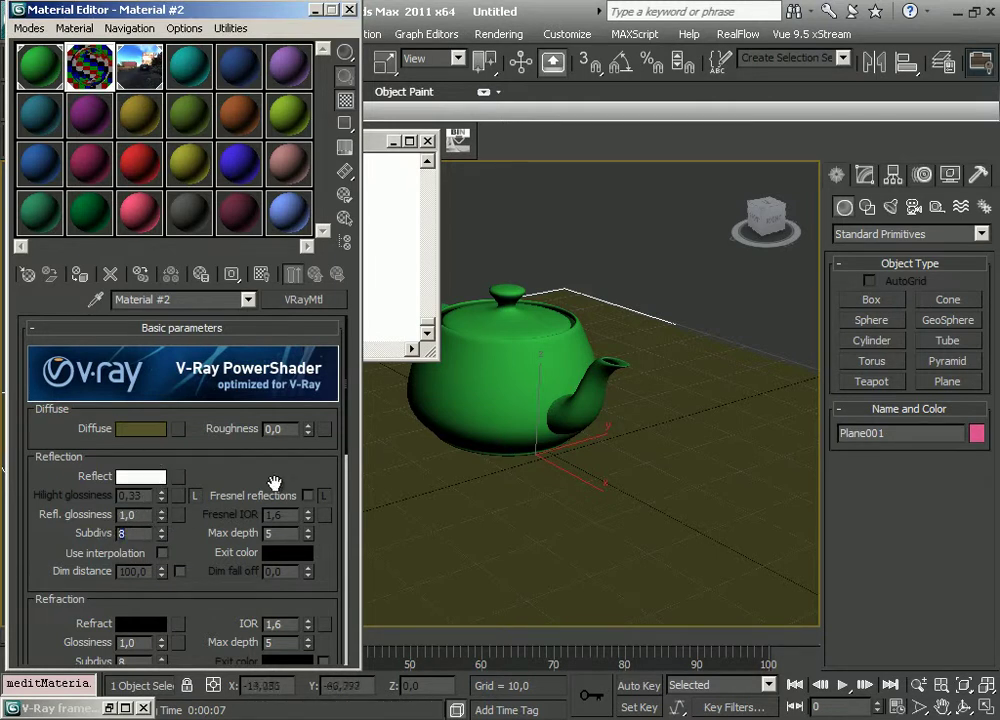
left_click(498, 34)
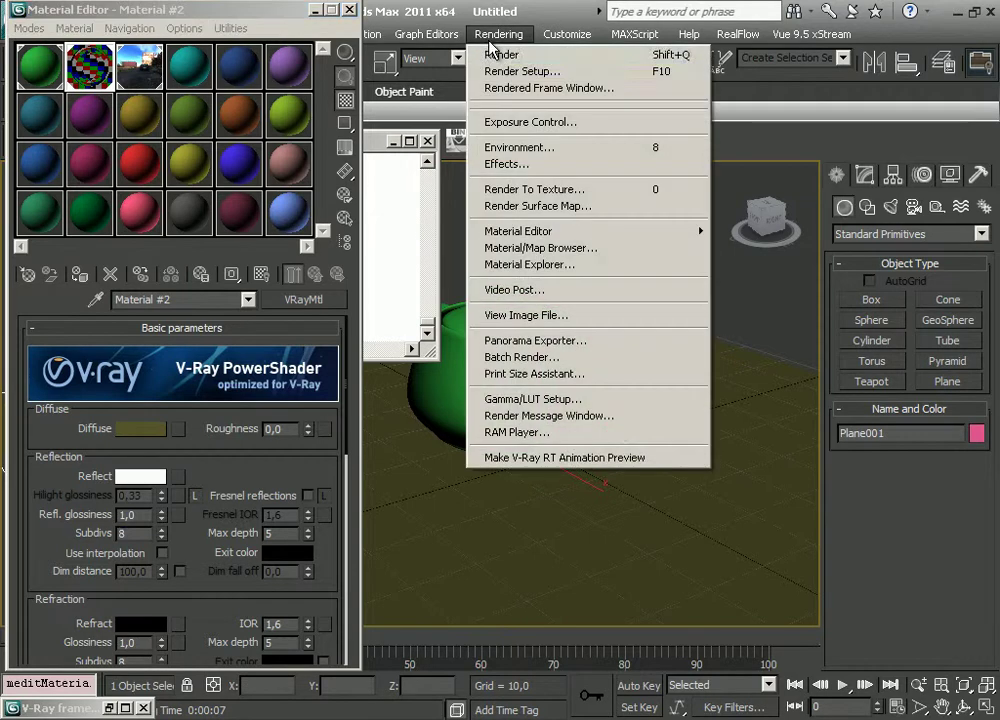
left_click(503, 56)
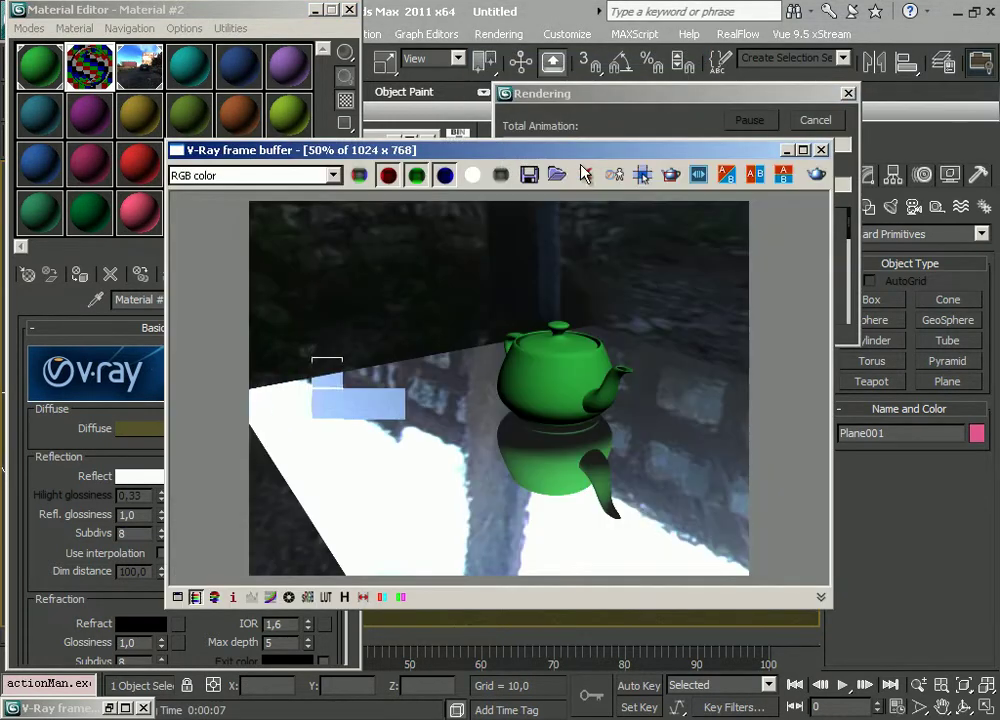
left_click_drag(624, 153, 684, 237)
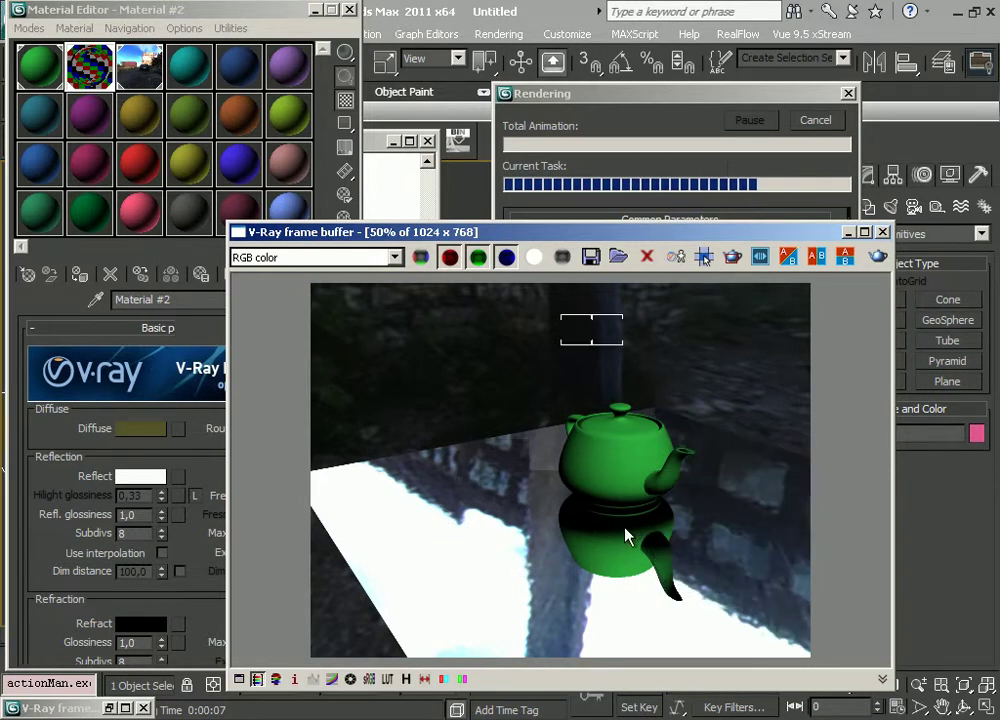
left_click(882, 231)
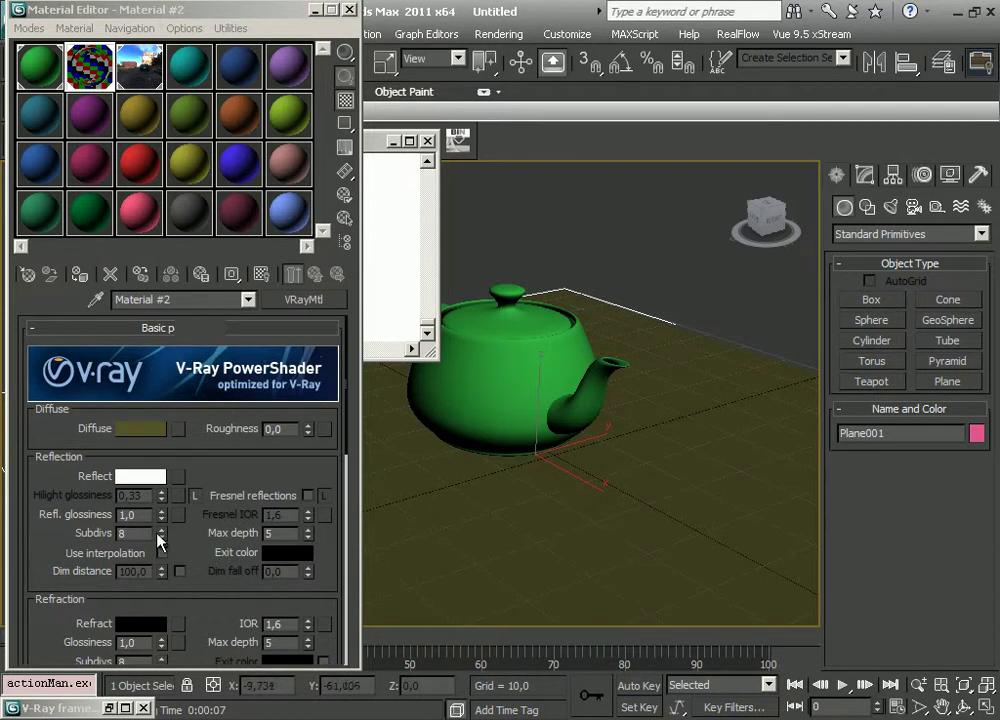
Raise the ground plane material's reflection subdivs to 44, render the scene and close the frame buffer.
mouse_move(158, 541)
left_mouse_down()
mouse_move(161, 505)
mouse_move(158, 517)
left_mouse_up()
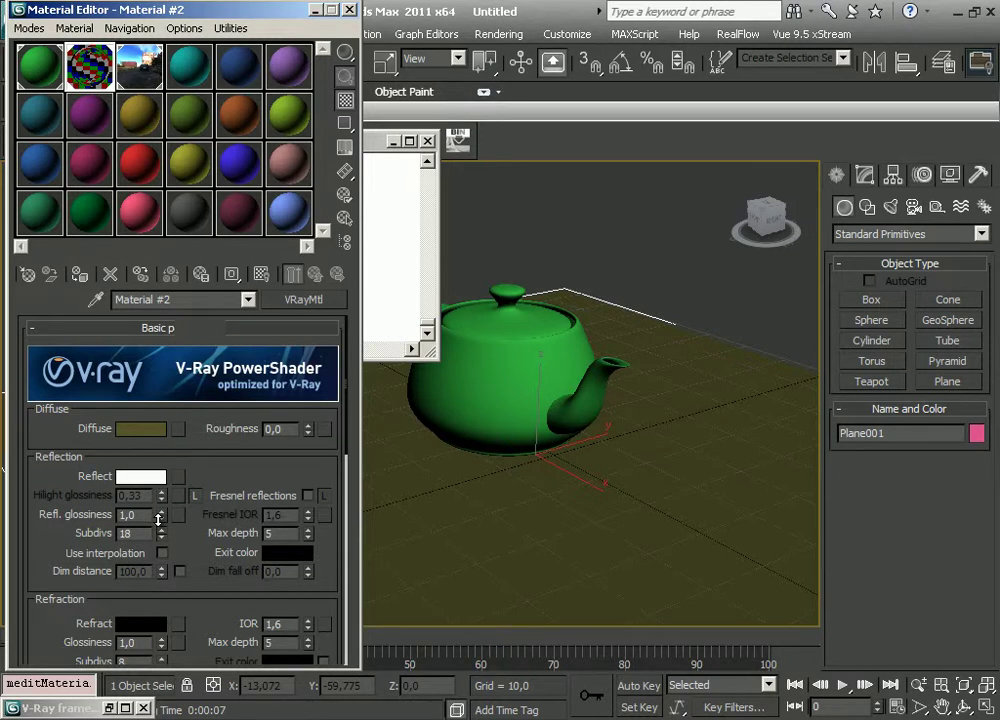
left_click(161, 530)
left_click_drag(164, 533, 161, 495)
key("shift+q")
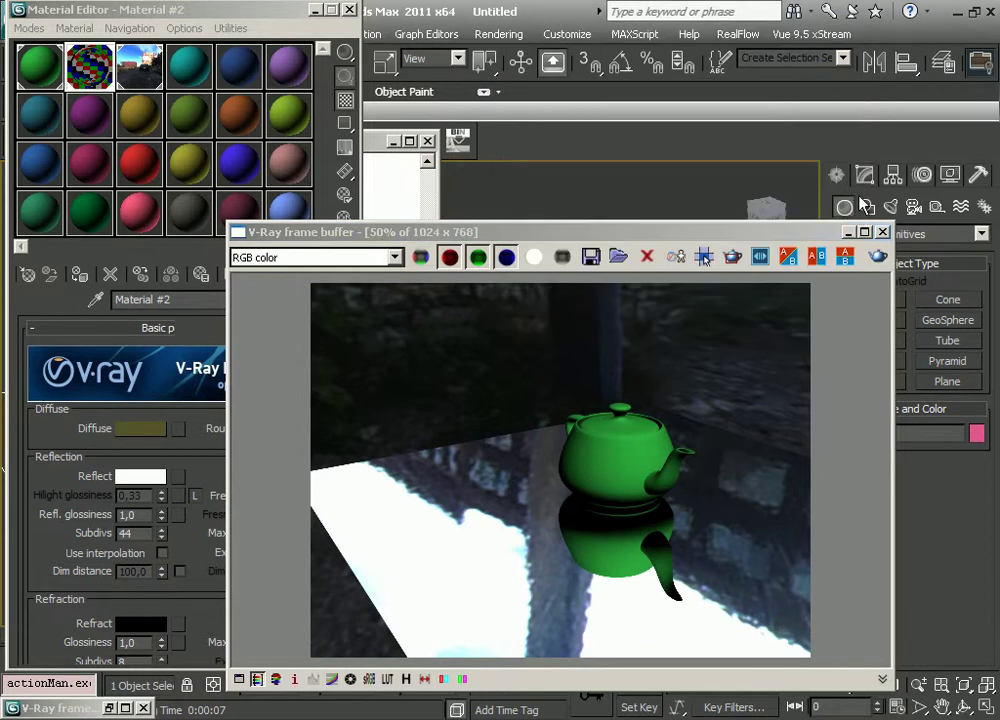
left_click(882, 231)
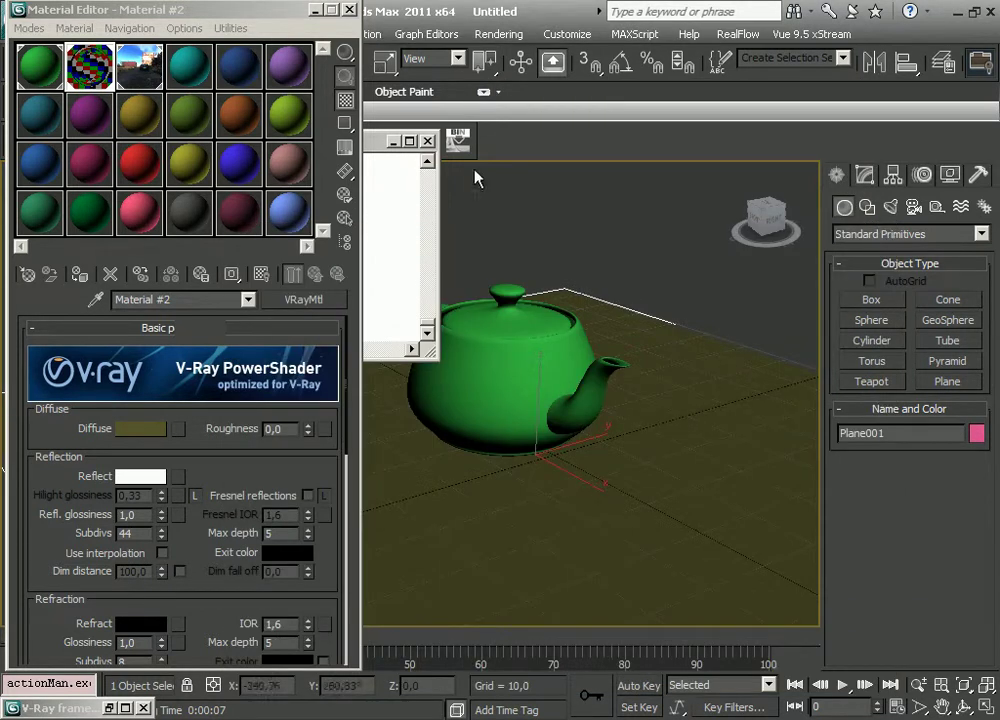
Close the V-Ray messages window and set the ground plane material's reflection subdivs back to 8.
left_click(433, 129)
left_click(427, 140)
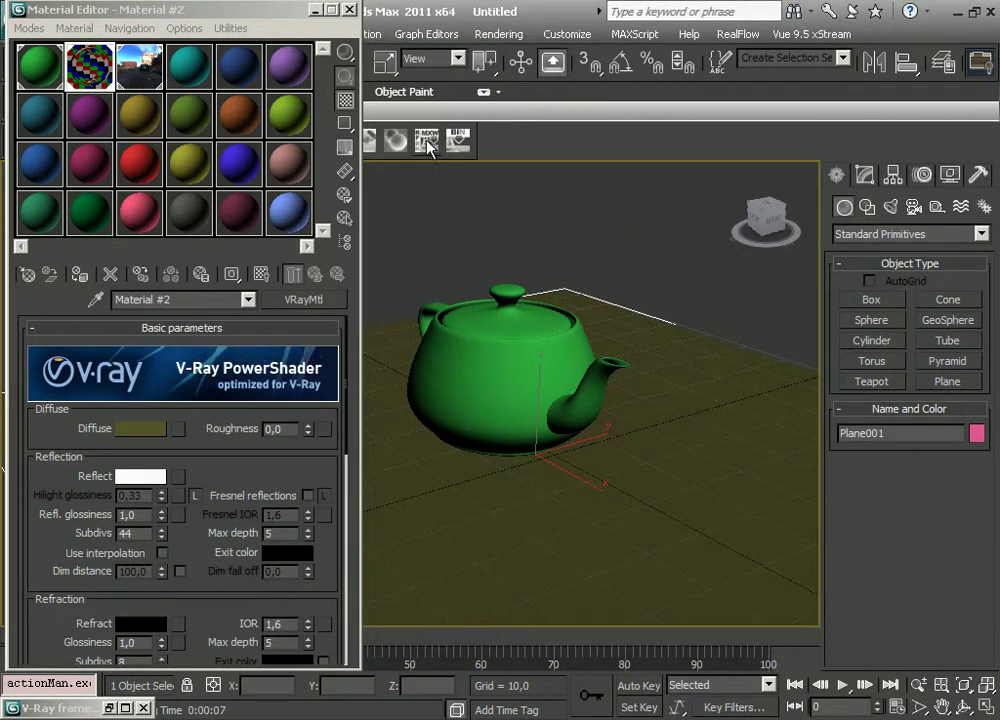
middle_click_drag(478, 283, 481, 292)
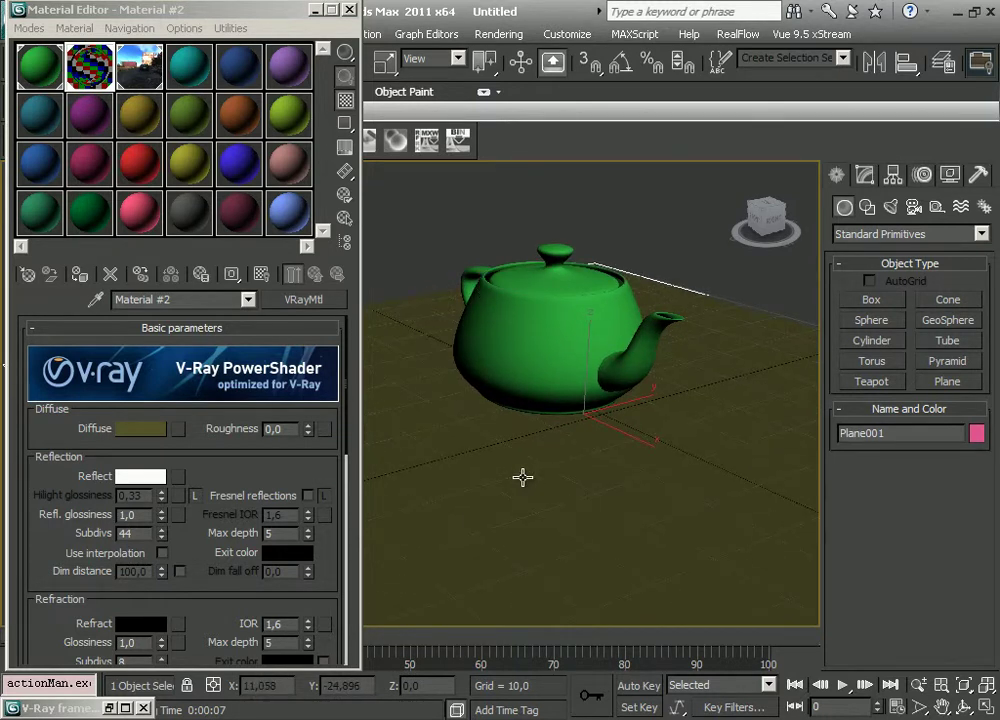
left_click_drag(161, 537, 160, 566)
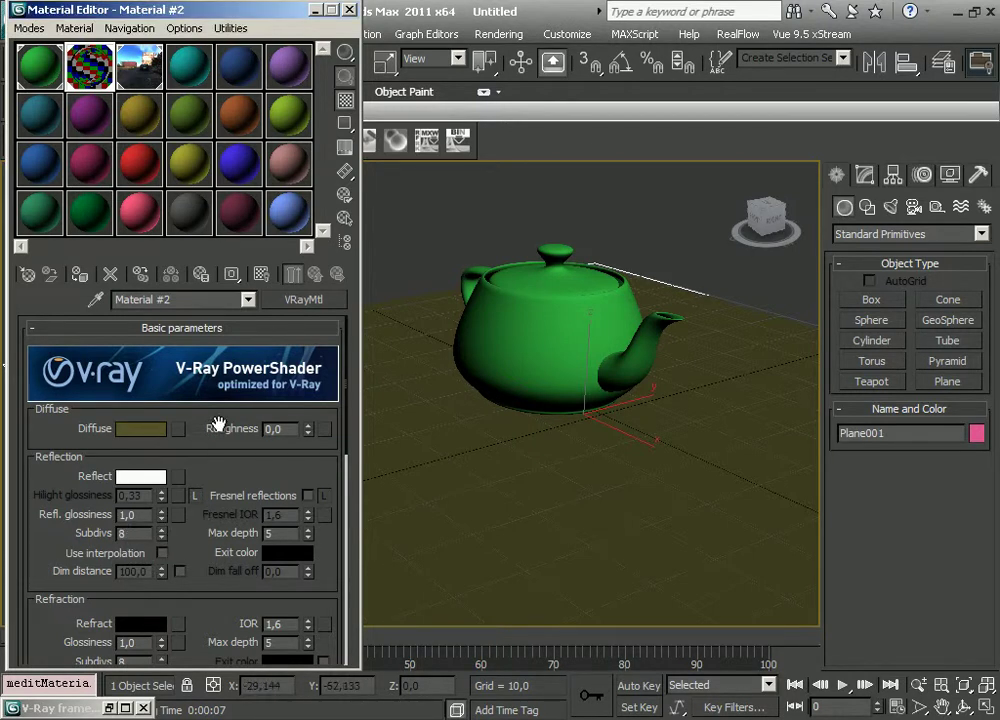